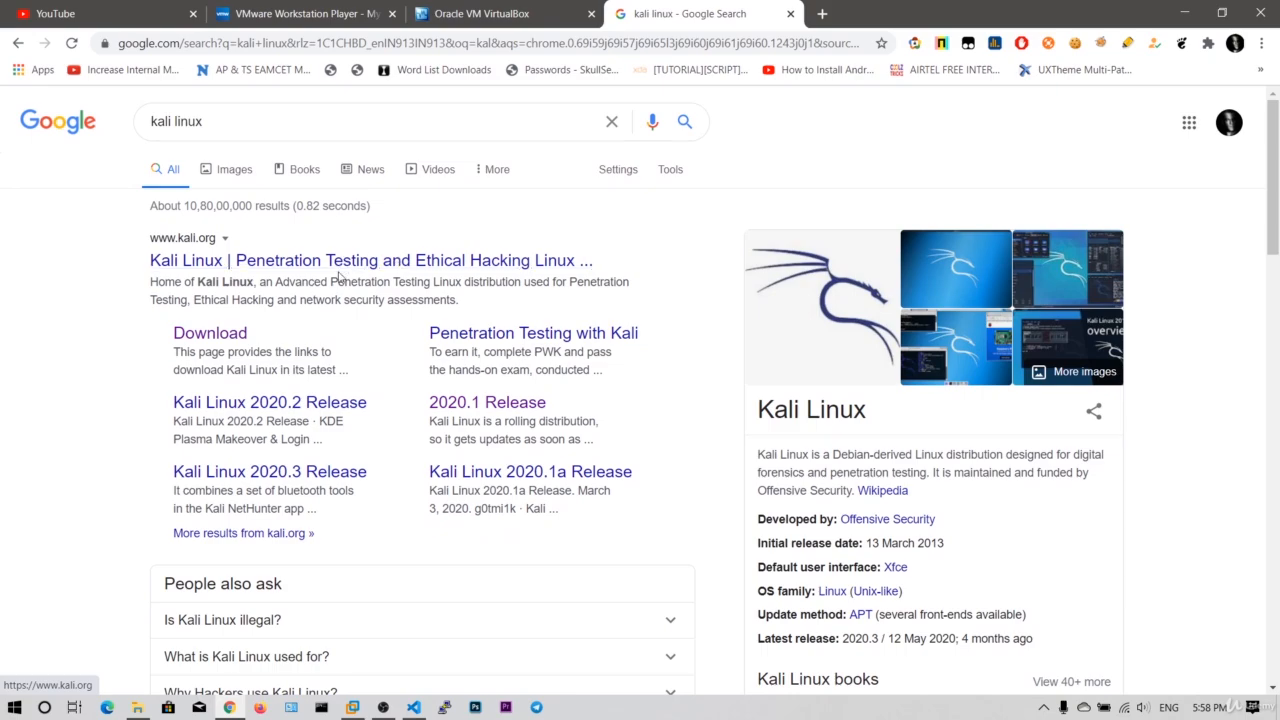
Open the Kali Linux Downloads page from the search results and review the available installer, live and virtual machine images
{"action": "left_click", "coordinate": [222, 338]}
{"action": "left_click_drag", "start_coordinate": [658, 5], "coordinate": [500, 8]}
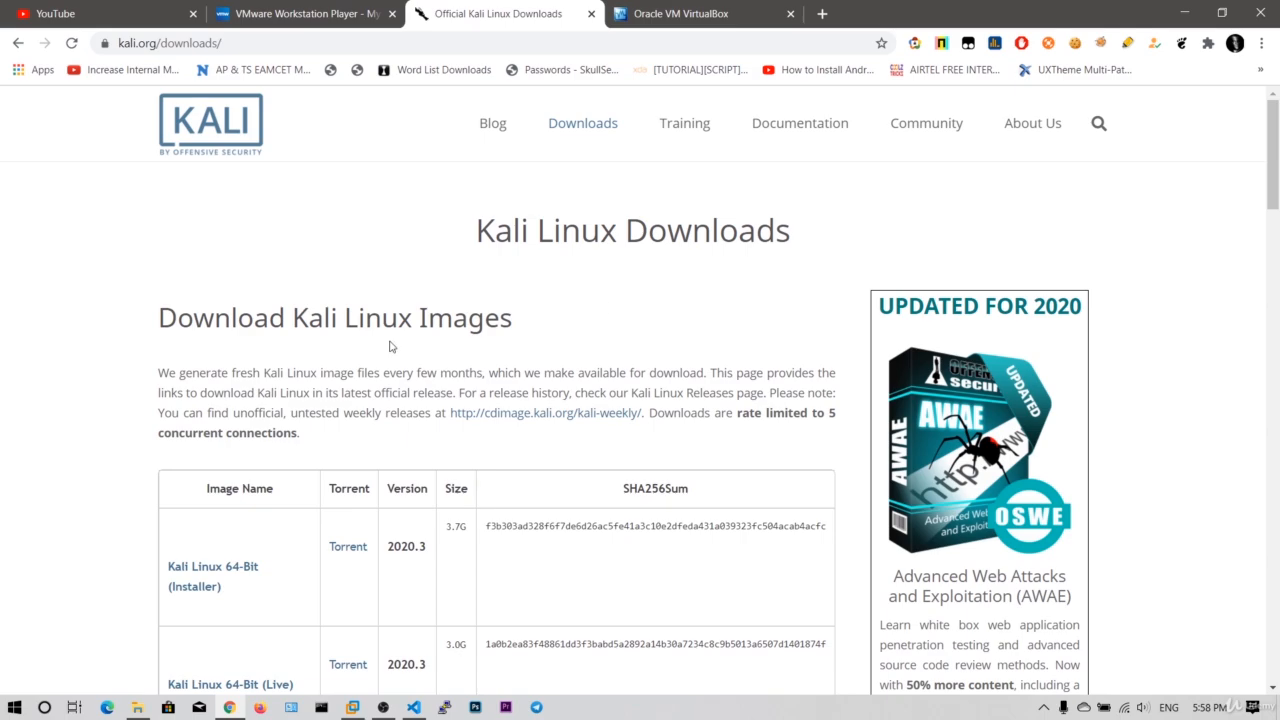
{"action": "scroll", "coordinate": [390, 346], "scroll_direction": "down", "scroll_amount": 3}
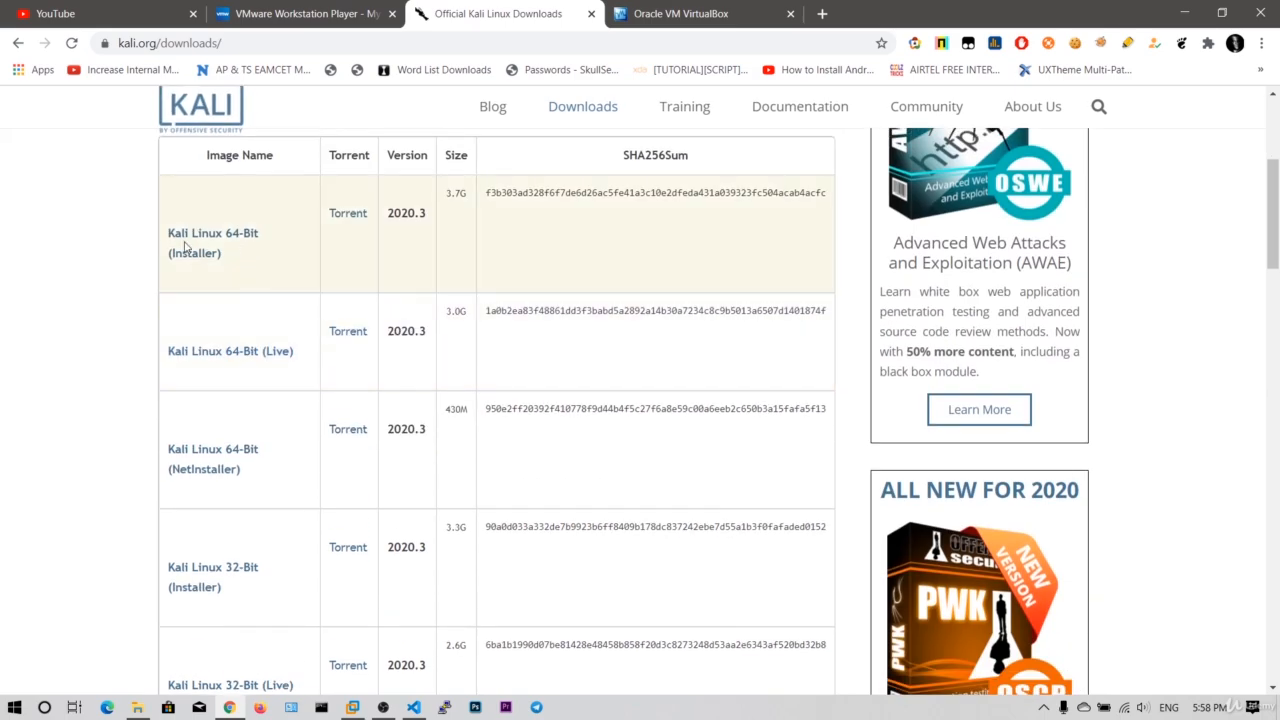
{"action": "scroll", "coordinate": [249, 329], "scroll_direction": "down", "scroll_amount": 1}
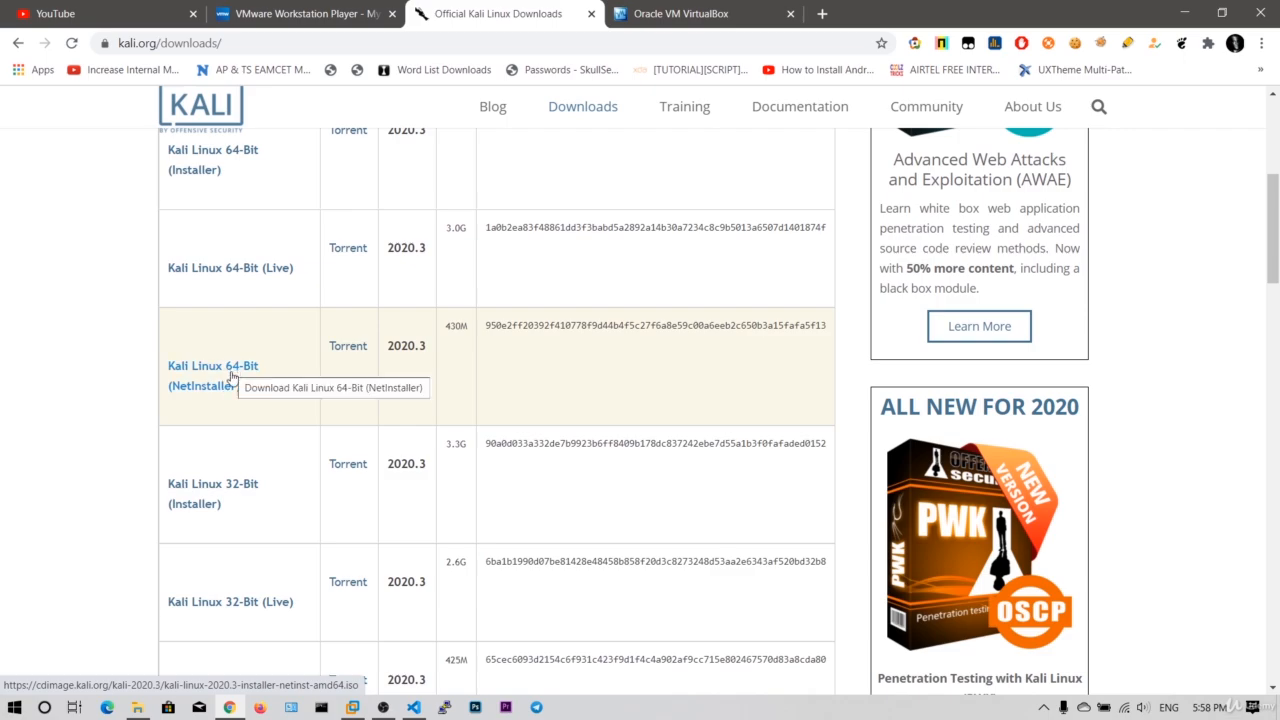
{"action": "scroll", "coordinate": [231, 376], "scroll_direction": "down", "scroll_amount": 4}
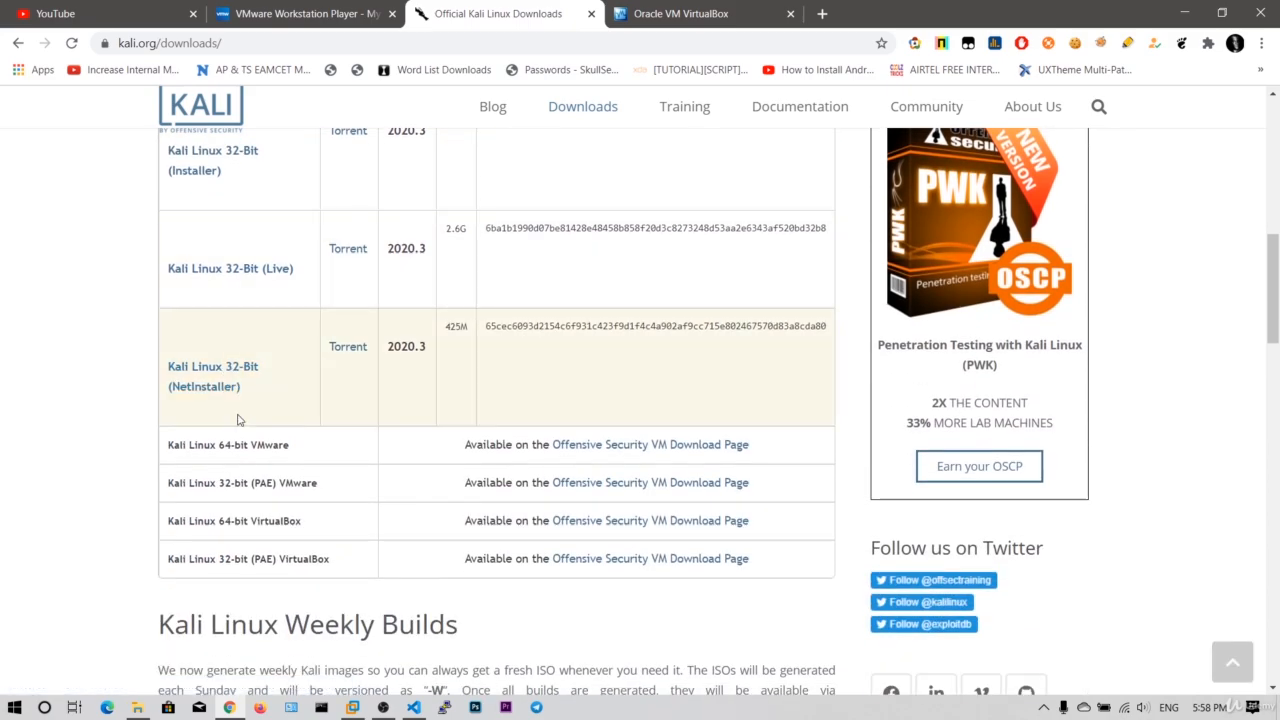
{"action": "scroll", "coordinate": [240, 410], "scroll_direction": "up", "scroll_amount": 4}
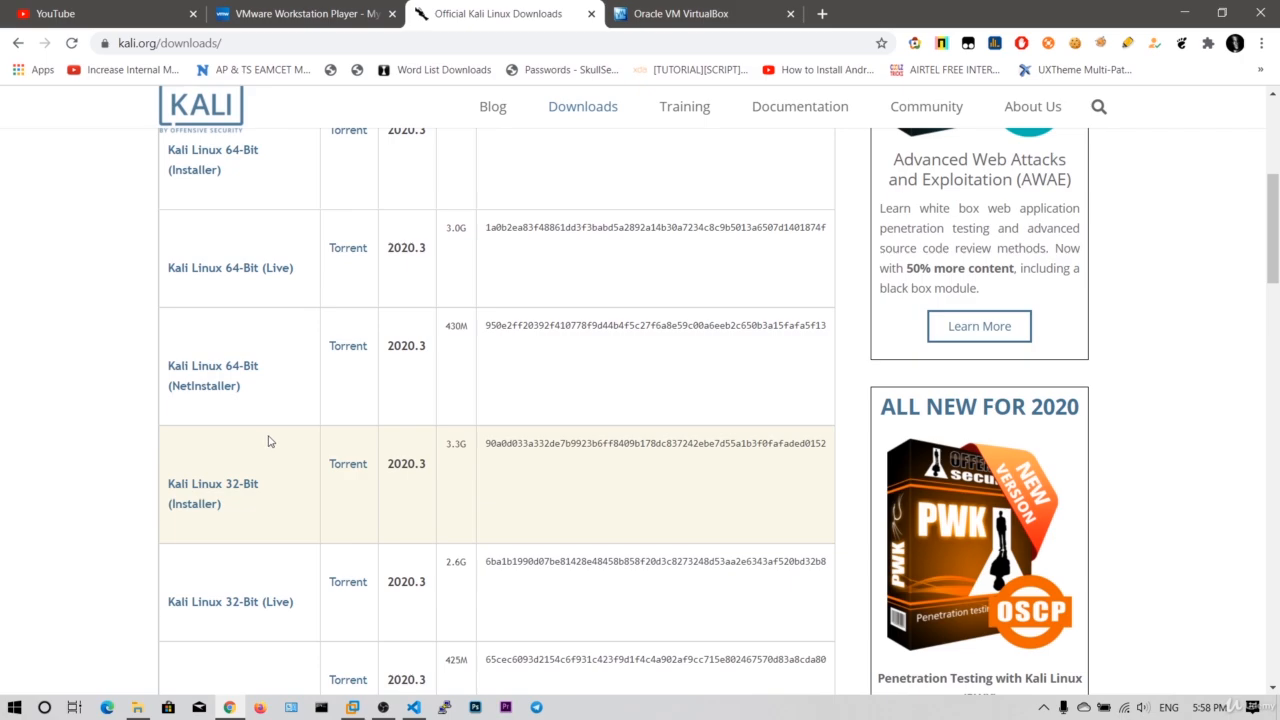
{"action": "scroll", "coordinate": [268, 441], "scroll_direction": "down", "scroll_amount": 4}
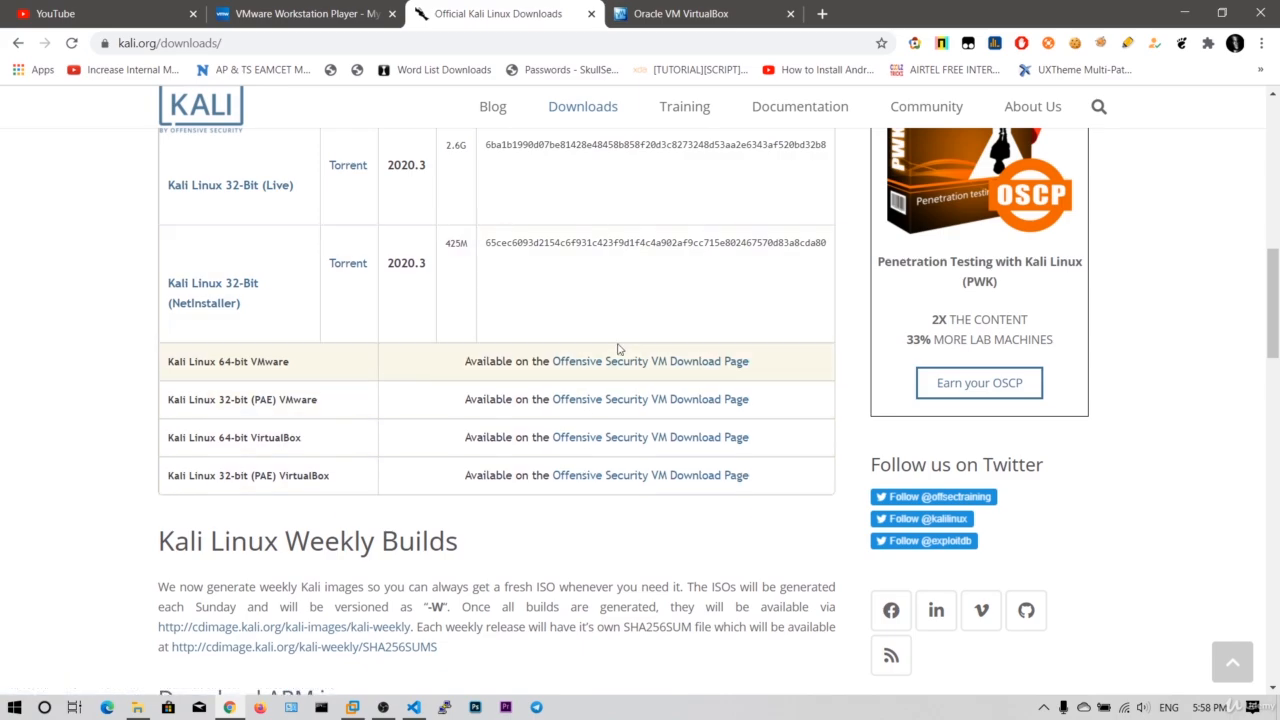
{"action": "scroll", "coordinate": [249, 369], "scroll_direction": "up", "scroll_amount": 4}
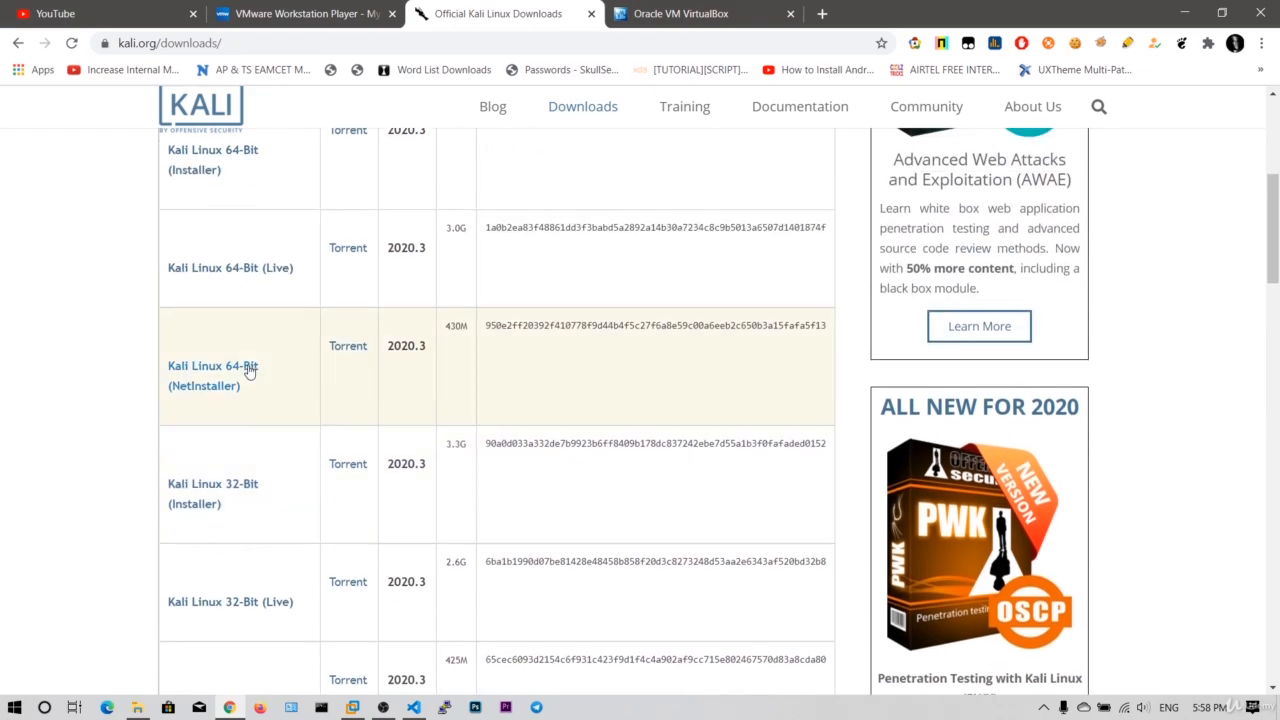
{"action": "scroll", "coordinate": [257, 390], "scroll_direction": "up", "scroll_amount": 2}
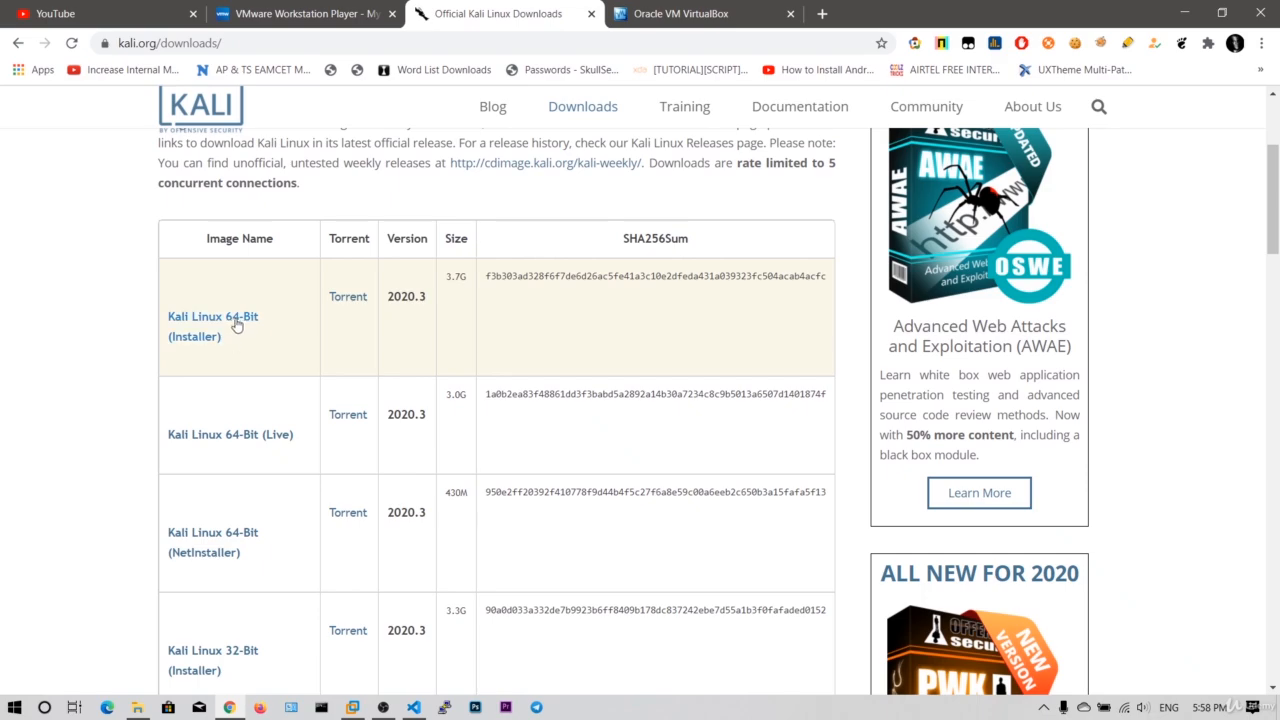
Download the Kali Linux 64-Bit (Installer) image as kali-linux-2020.3-installer-amd64.iso into the OS folder on drive F:
{"action": "left_click", "coordinate": [233, 319]}
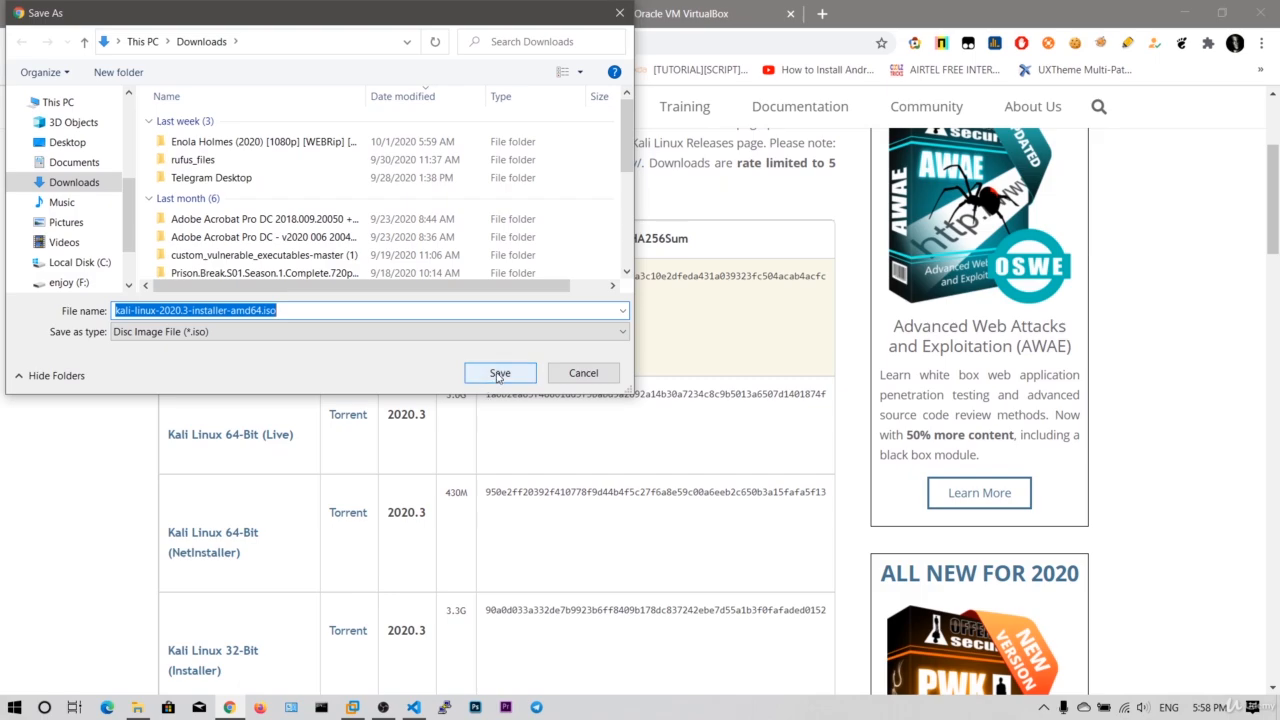
{"action": "scroll", "coordinate": [313, 207], "scroll_direction": "down", "scroll_amount": 5}
{"action": "scroll", "coordinate": [313, 207], "scroll_direction": "up", "scroll_amount": 5}
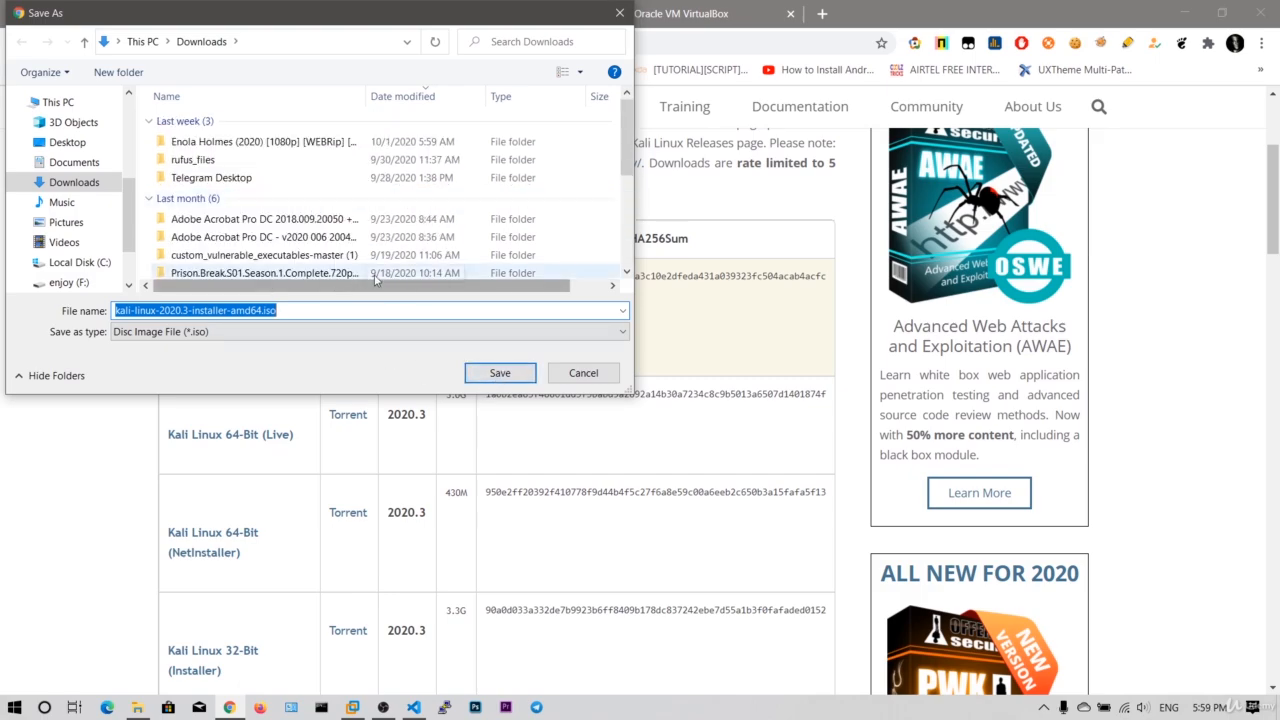
{"action": "left_click", "coordinate": [68, 282]}
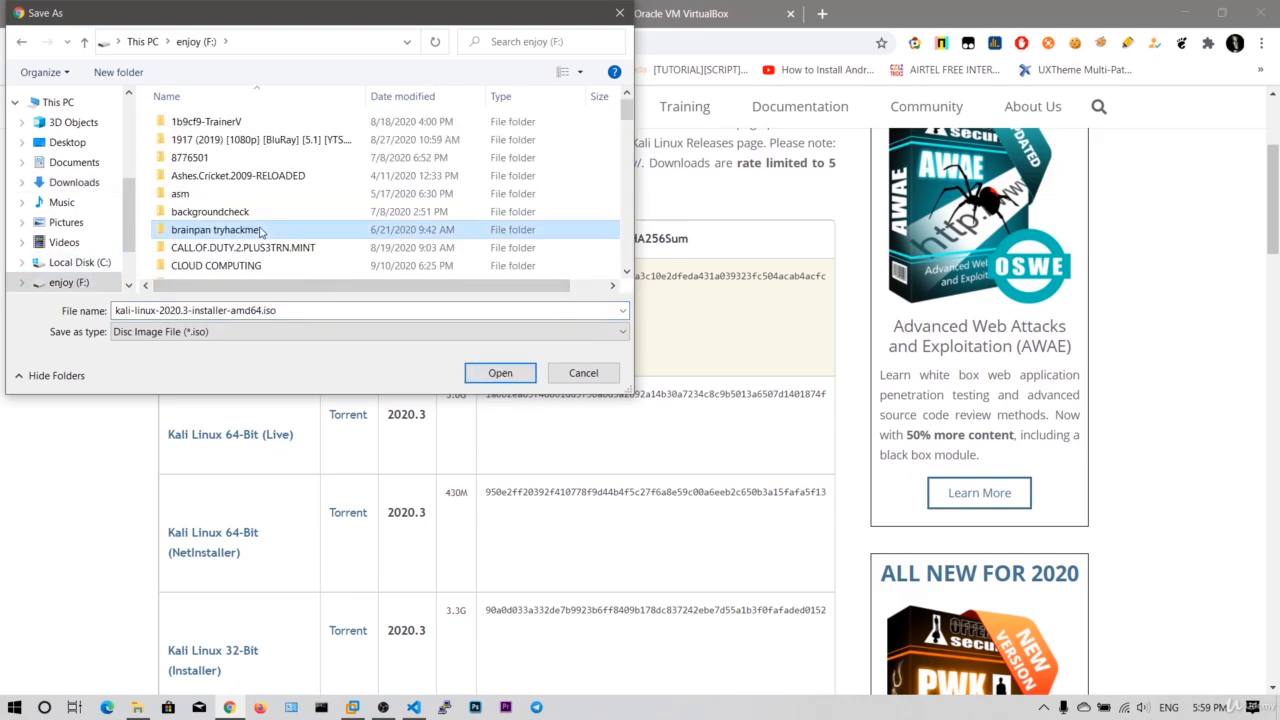
{"action": "scroll", "coordinate": [260, 232], "scroll_direction": "down", "scroll_amount": 3}
{"action": "key", "text": "Return"}
{"action": "scroll", "coordinate": [300, 200], "scroll_direction": "down", "scroll_amount": 3}
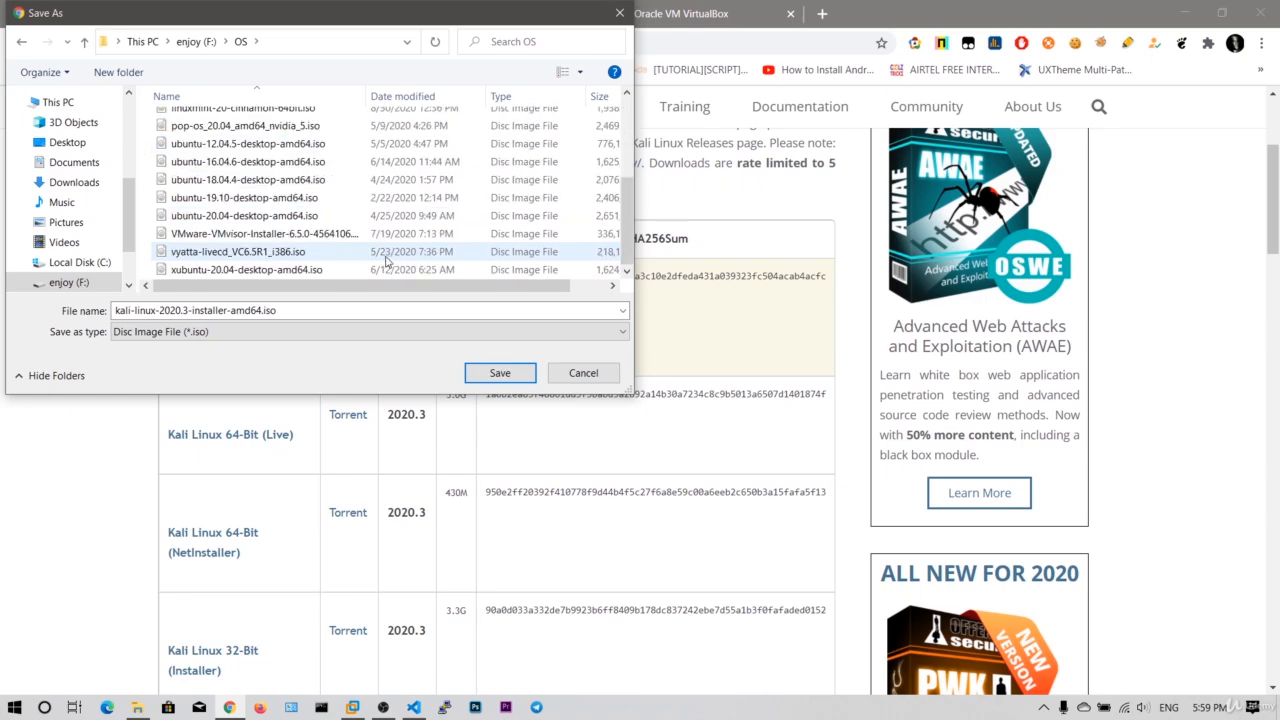
{"action": "left_click", "coordinate": [500, 373]}
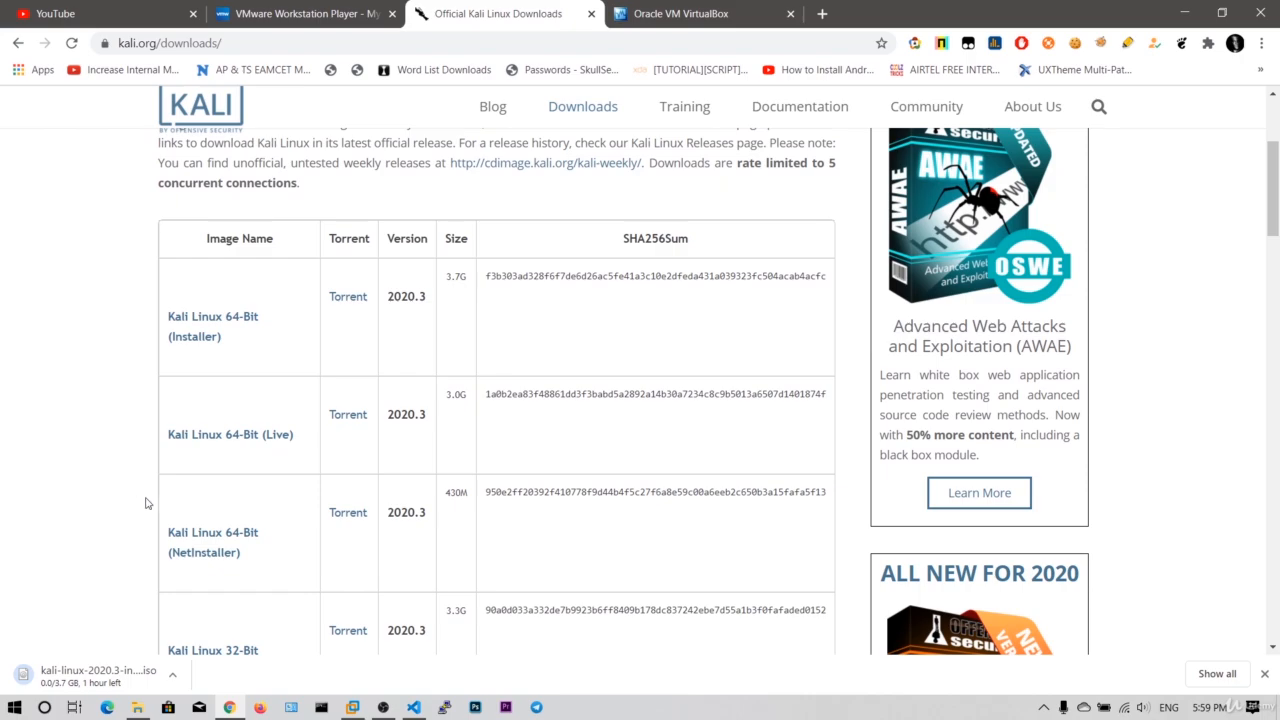
Place the VirtualBox page directly after the VMware Workstation Player page and view both
{"action": "left_click", "coordinate": [306, 12]}
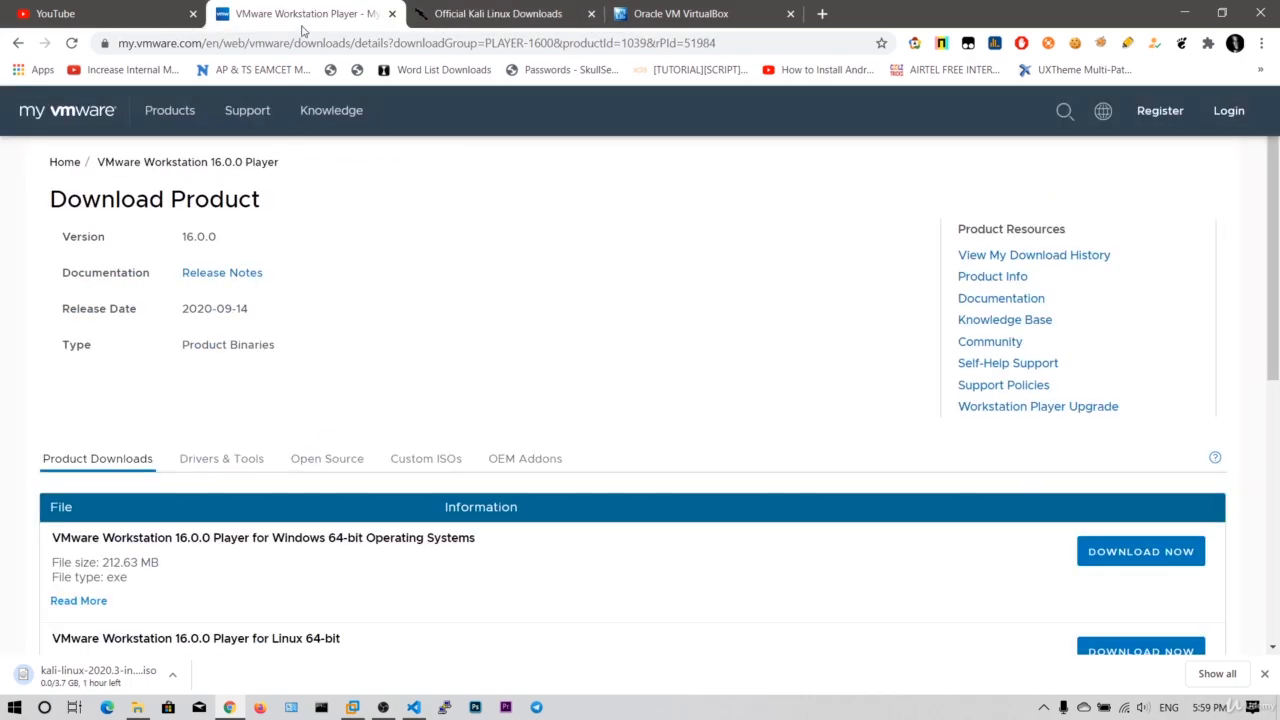
{"action": "left_click_drag", "start_coordinate": [705, 7], "coordinate": [361, 7]}
{"action": "left_click", "coordinate": [361, 7]}
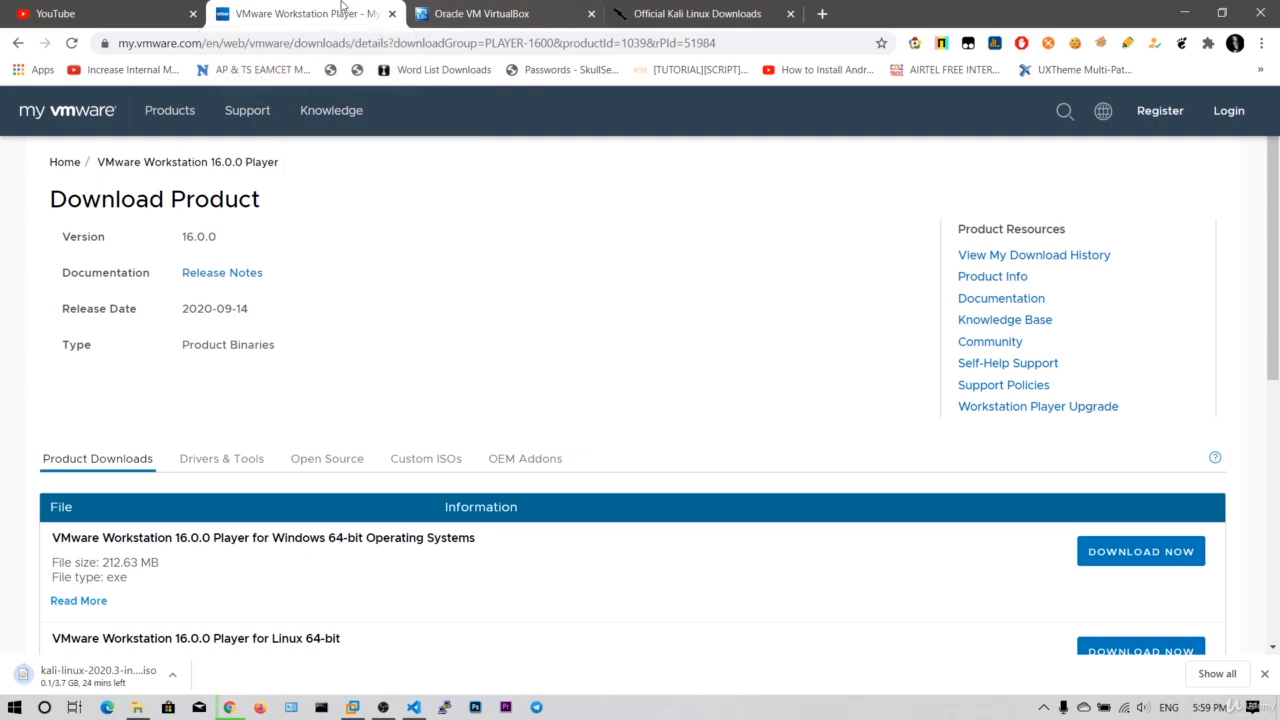
{"action": "left_click", "coordinate": [447, 12]}
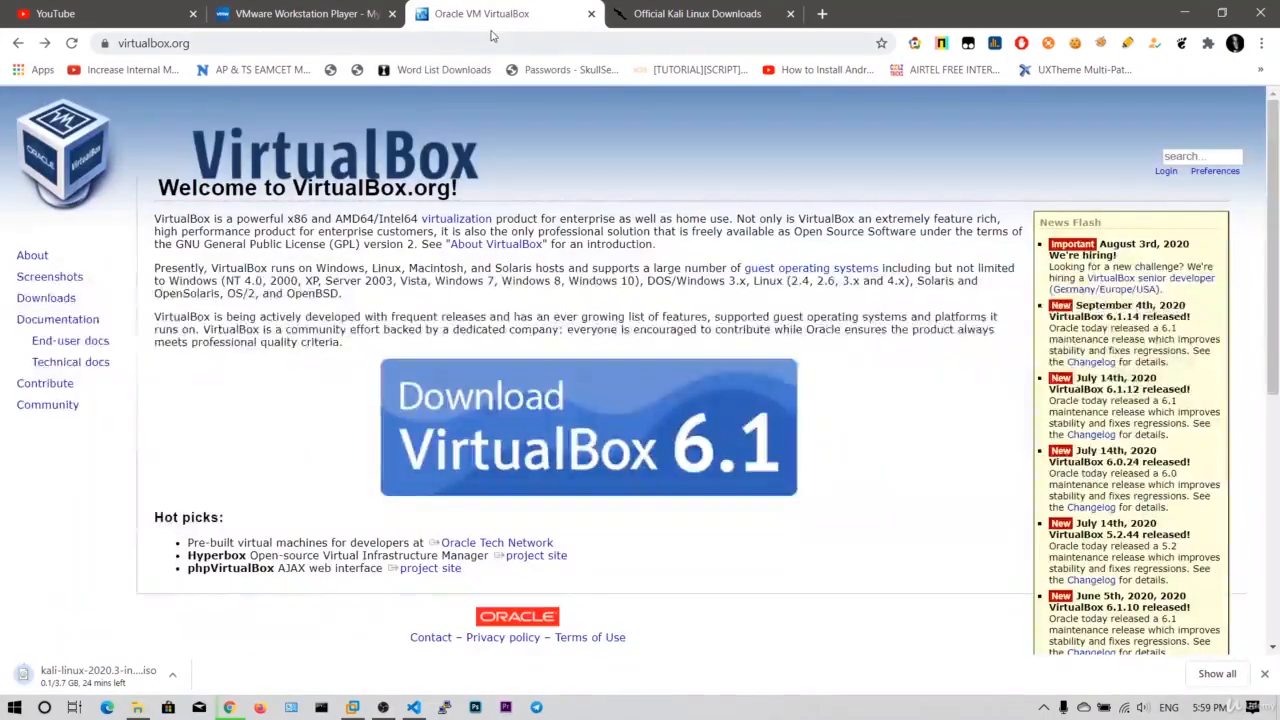
Examine the VMware Workstation 16.0.0 Player downloads offered for Windows and Linux
{"action": "left_click", "coordinate": [300, 13]}
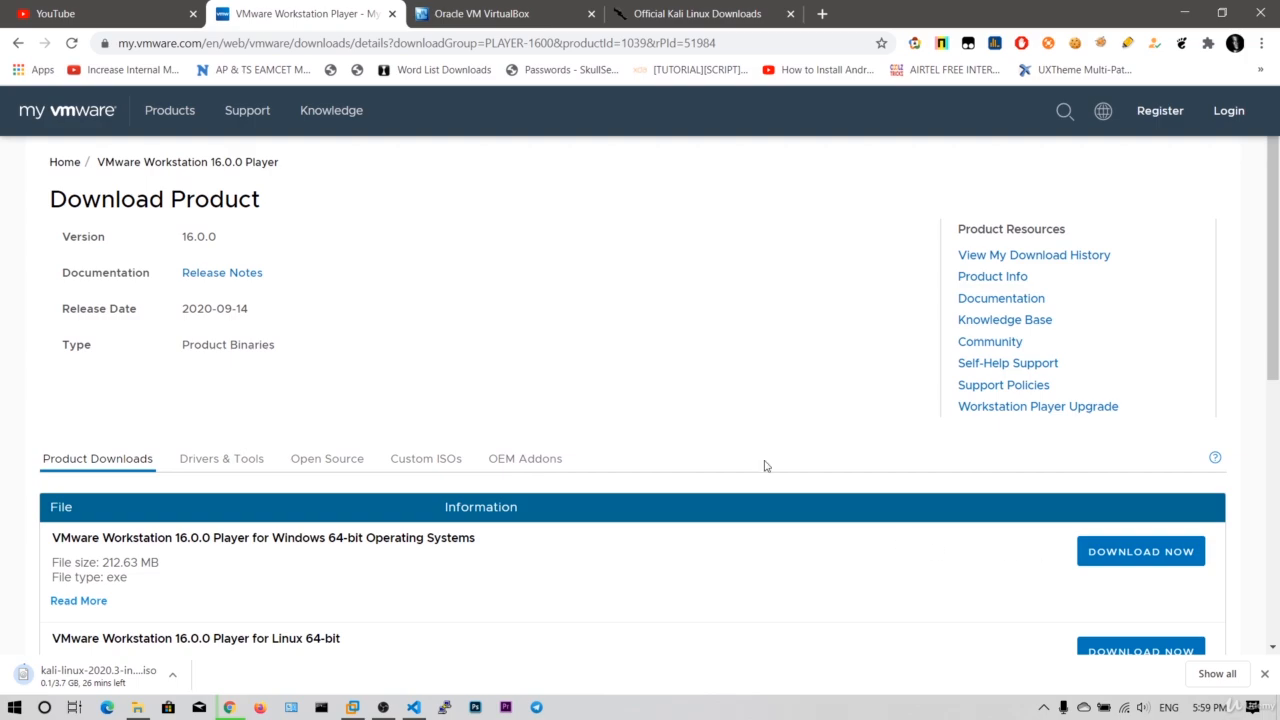
{"action": "scroll", "coordinate": [300, 162], "scroll_direction": "down", "scroll_amount": 4}
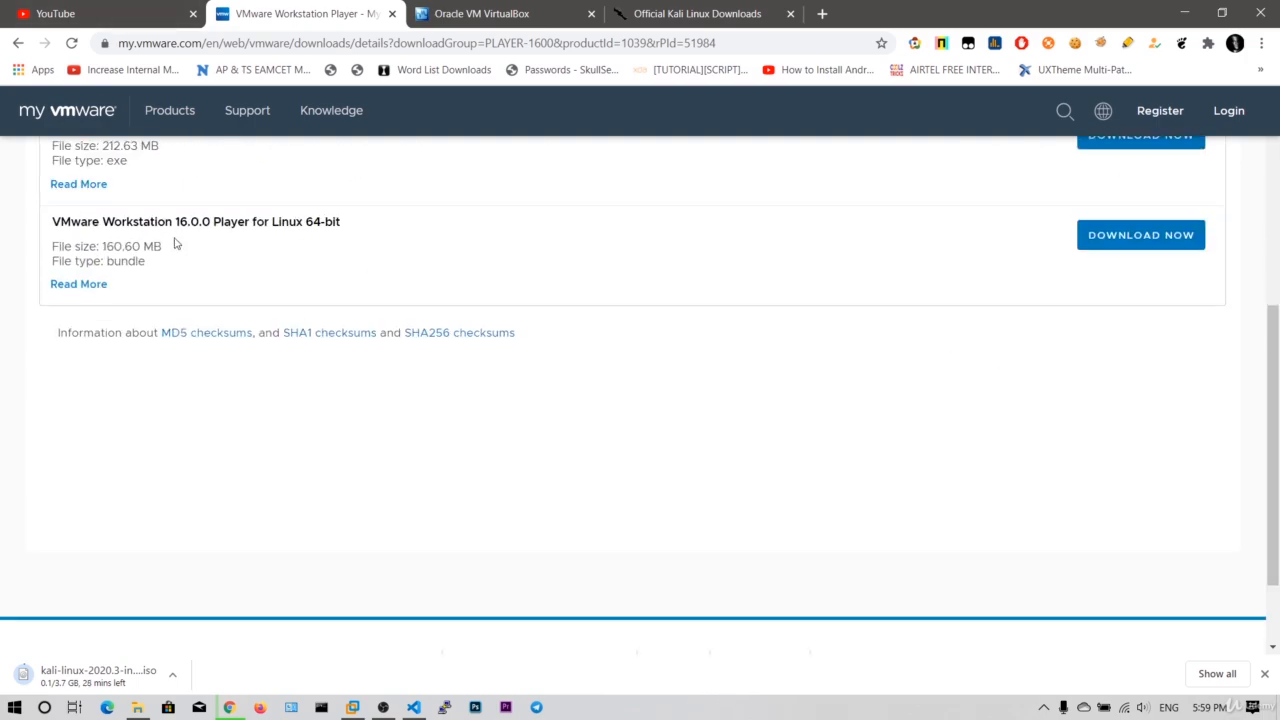
{"action": "scroll", "coordinate": [317, 307], "scroll_direction": "up", "scroll_amount": 4}
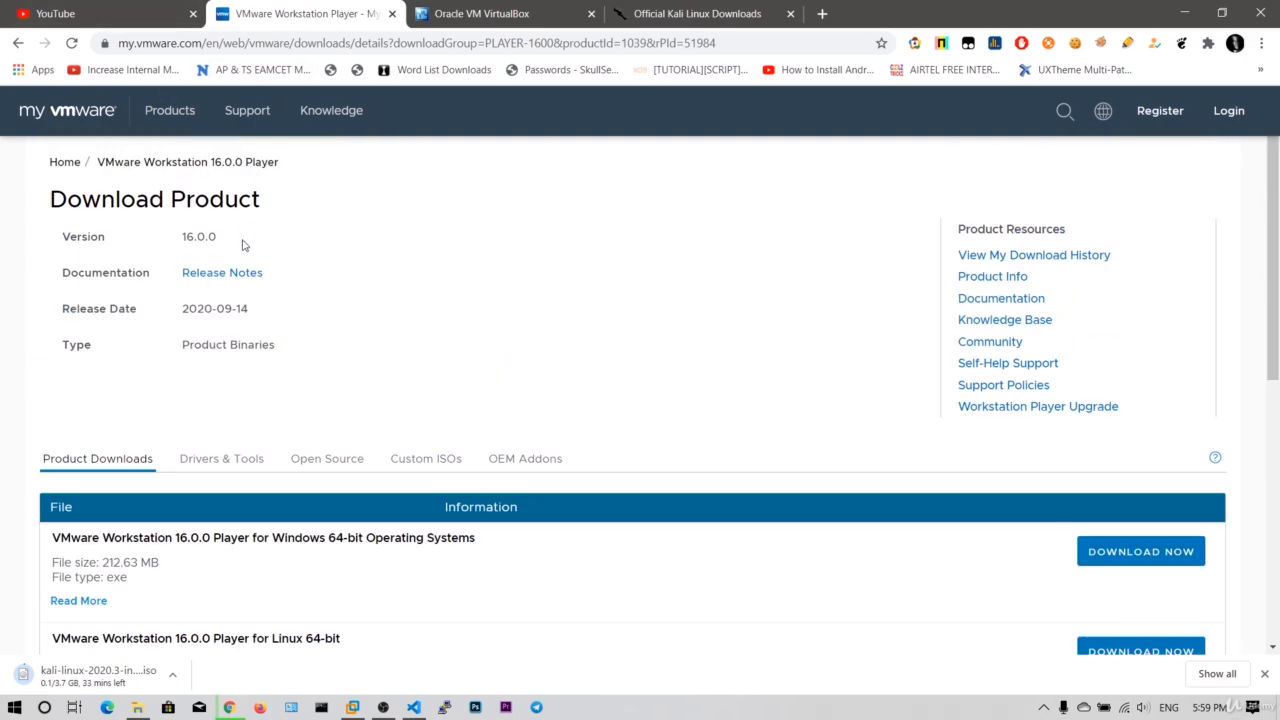
{"action": "scroll", "coordinate": [138, 301], "scroll_direction": "down", "scroll_amount": 4}
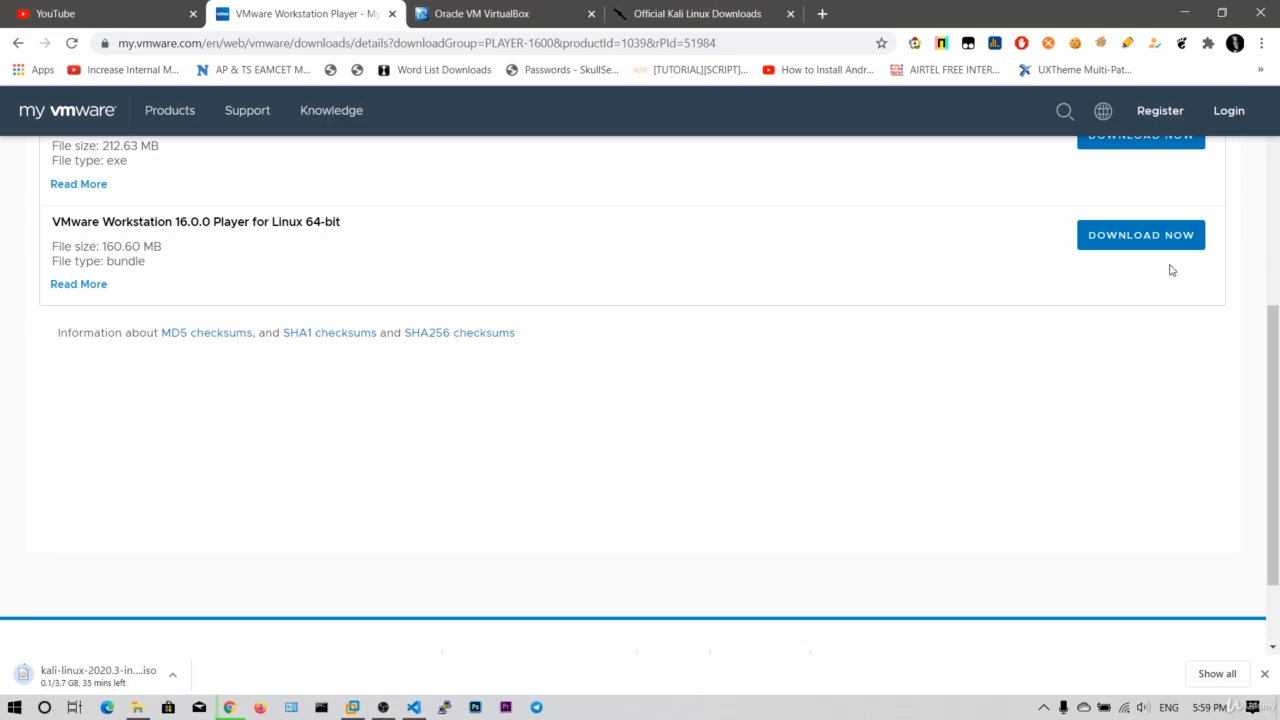
{"action": "scroll", "coordinate": [125, 279], "scroll_direction": "up", "scroll_amount": 1}
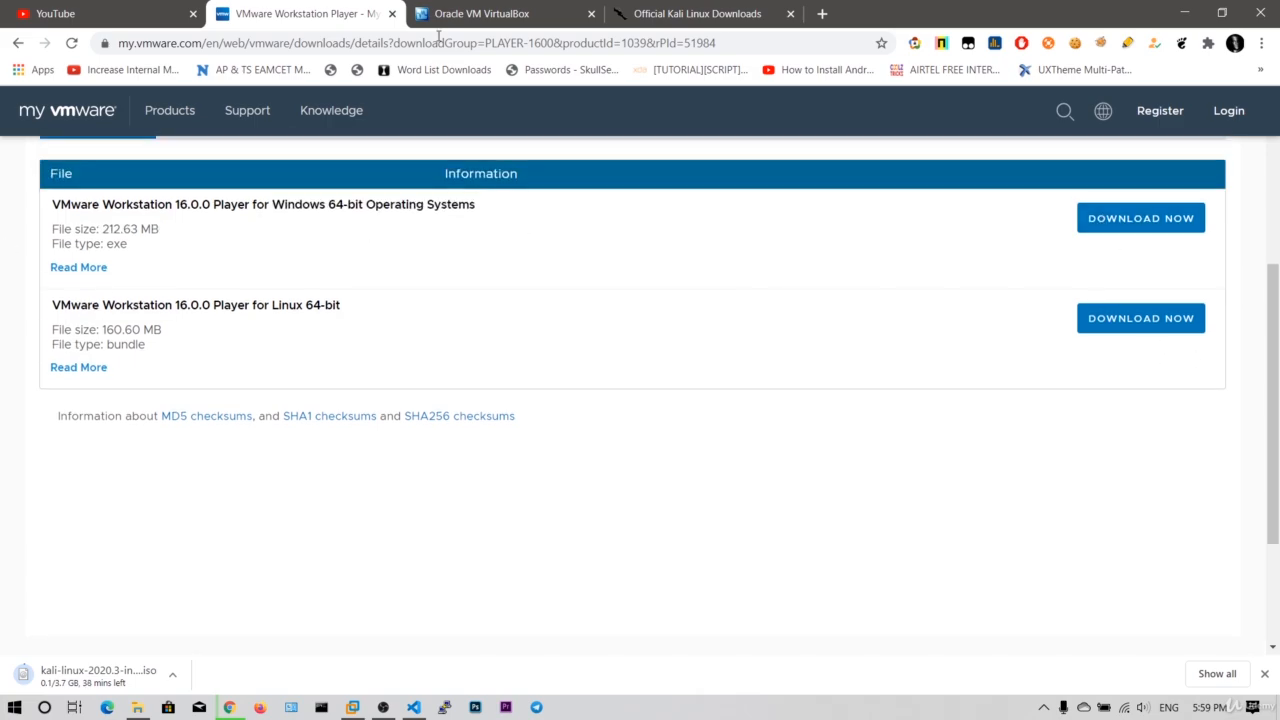
Compare the VirtualBox site with the VMware download page and open the VirtualBox 6.1 download page
{"action": "left_click", "coordinate": [487, 10]}
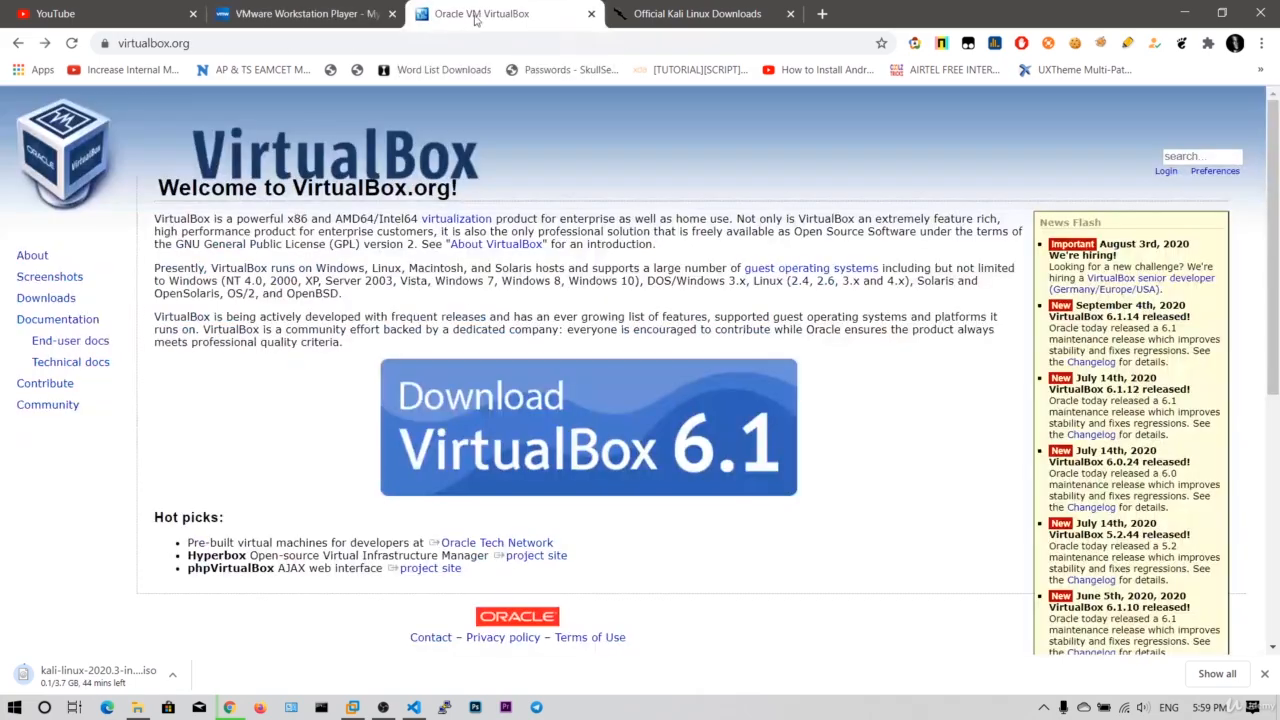
{"action": "scroll", "coordinate": [465, 355], "scroll_direction": "down", "scroll_amount": 3}
{"action": "left_click", "coordinate": [281, 9]}
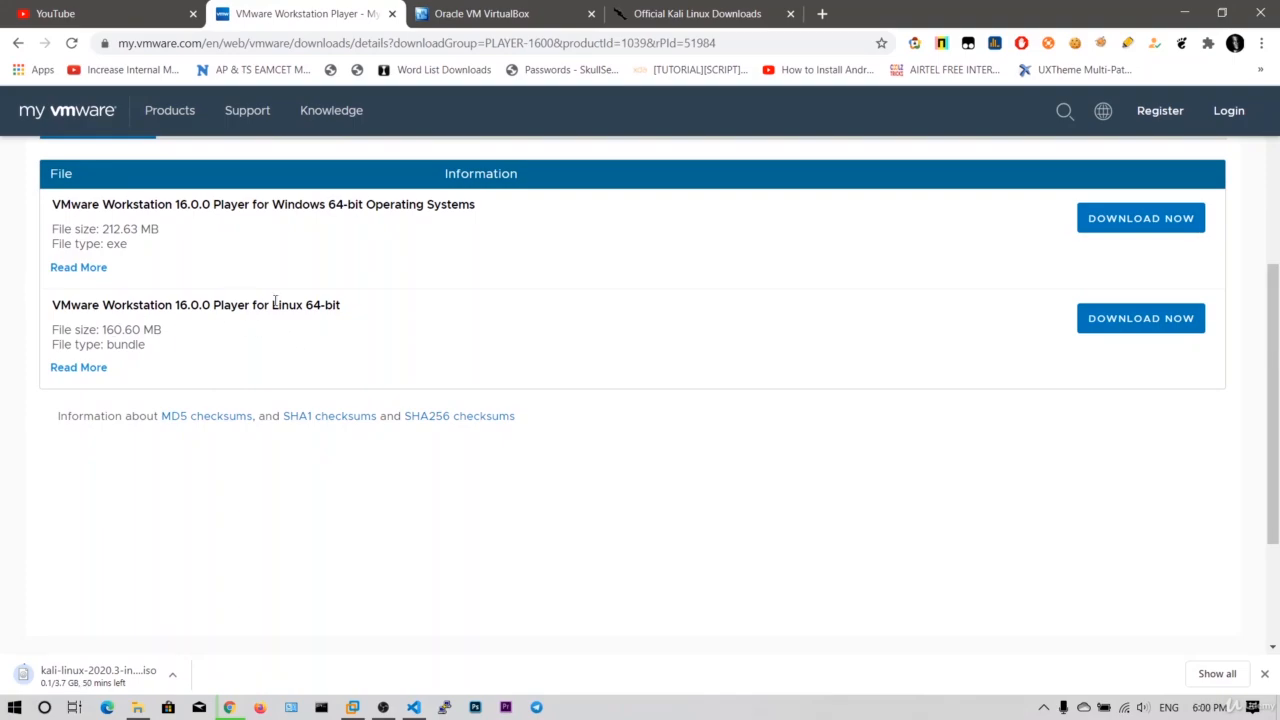
{"action": "left_click", "coordinate": [476, 20]}
{"action": "scroll", "coordinate": [354, 297], "scroll_direction": "up", "scroll_amount": 1}
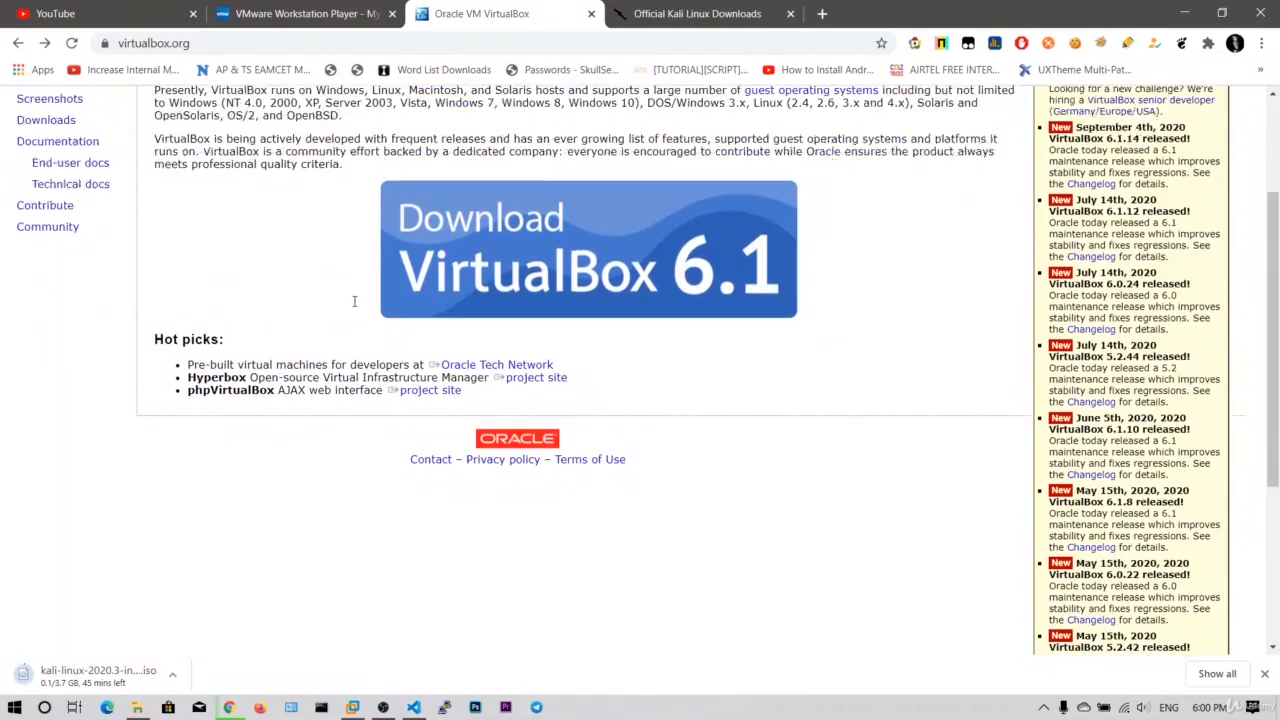
{"action": "left_click", "coordinate": [242, 8]}
{"action": "left_click", "coordinate": [455, 11]}
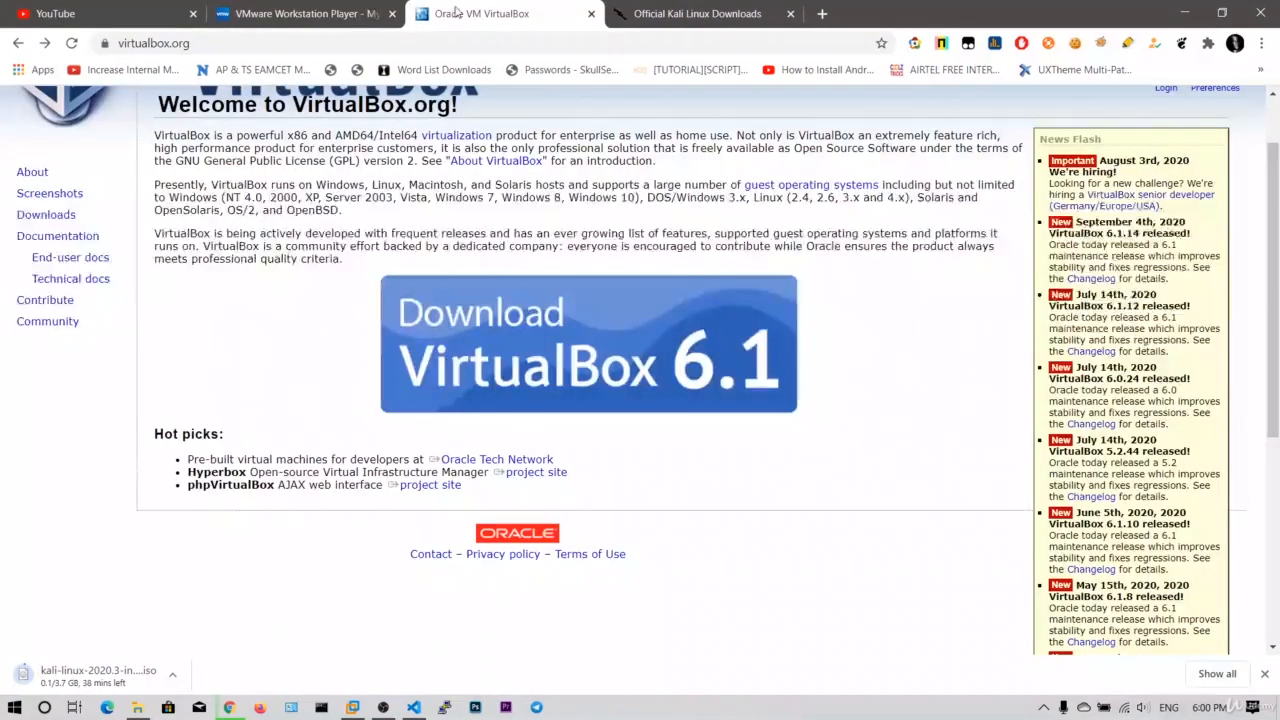
{"action": "left_click", "coordinate": [339, 45]}
{"action": "left_click", "coordinate": [524, 402]}
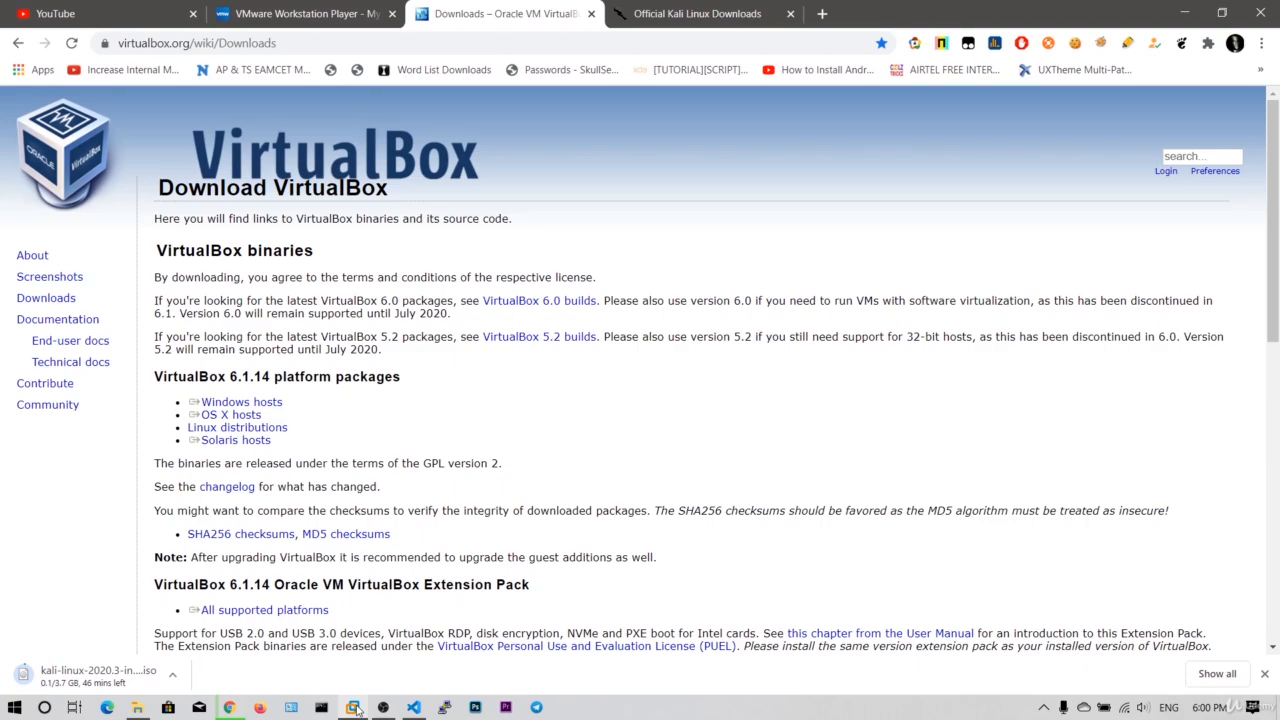
Switch to VMware Workstation, close the open Kali-Linux-2020.2a-vmware-amd64 virtual machine and minimize the program
{"action": "left_click", "coordinate": [355, 708]}
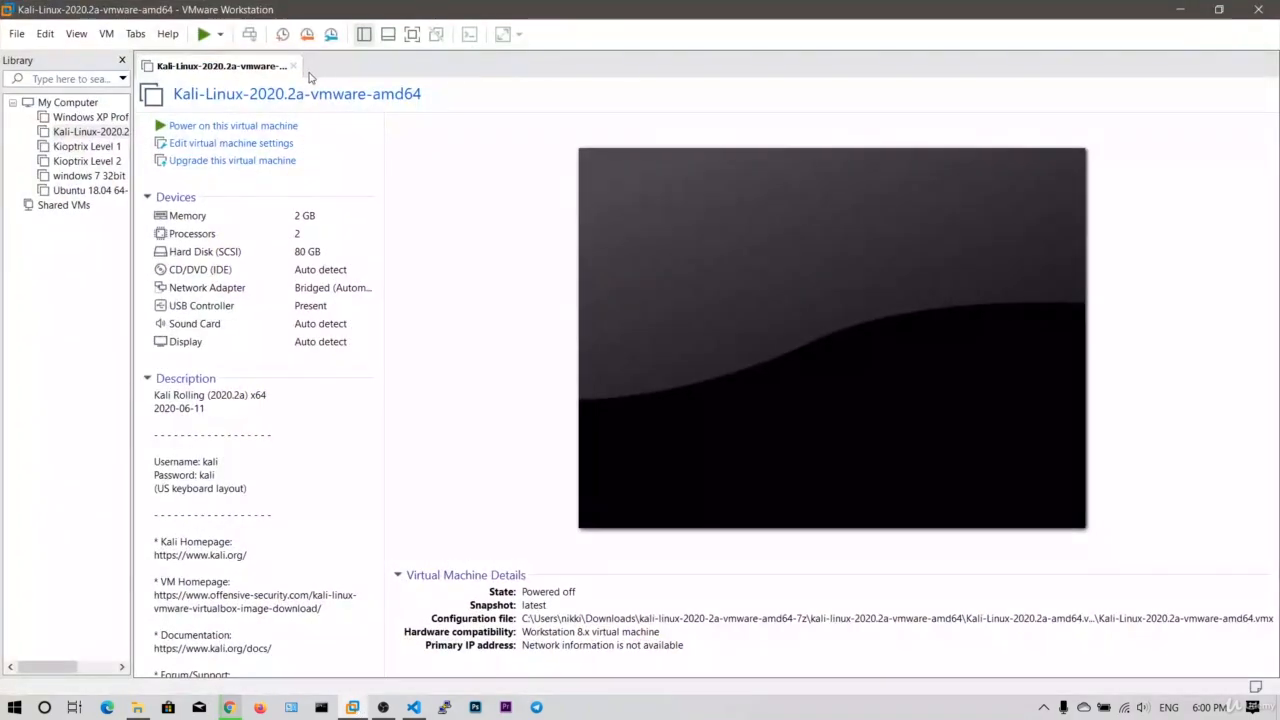
{"action": "left_click", "coordinate": [294, 67]}
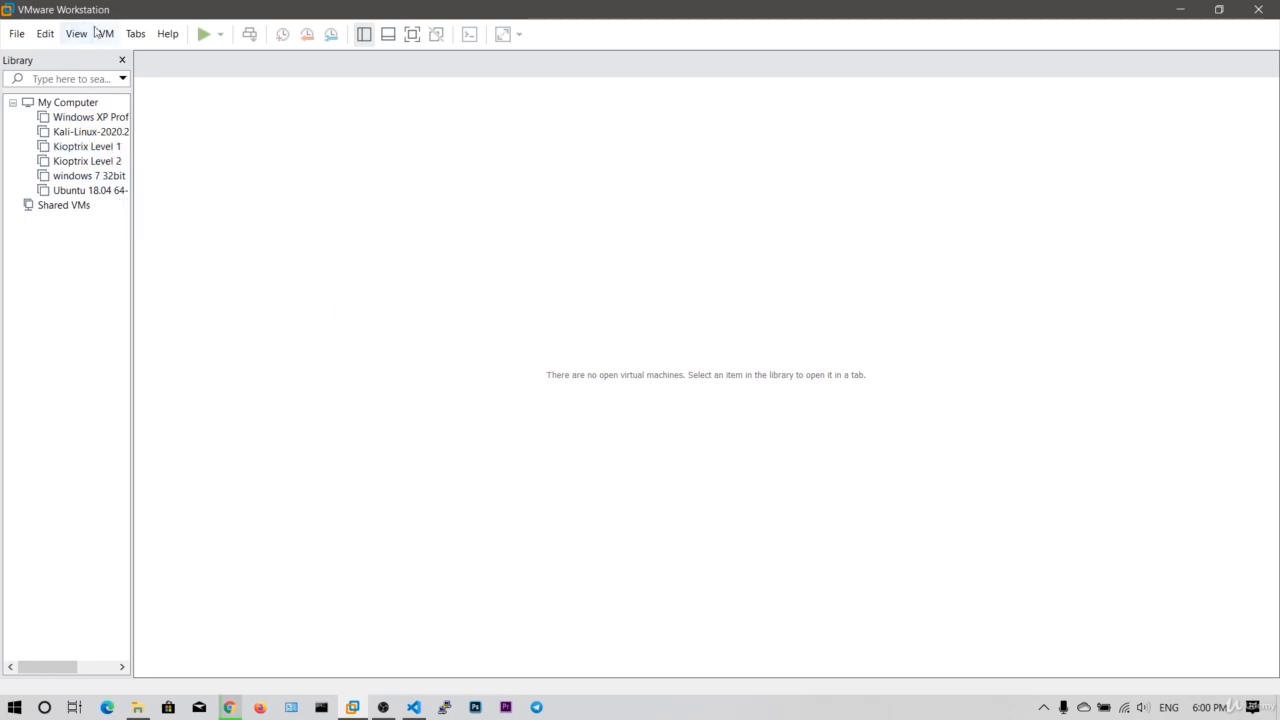
{"action": "left_click", "coordinate": [1183, 13]}
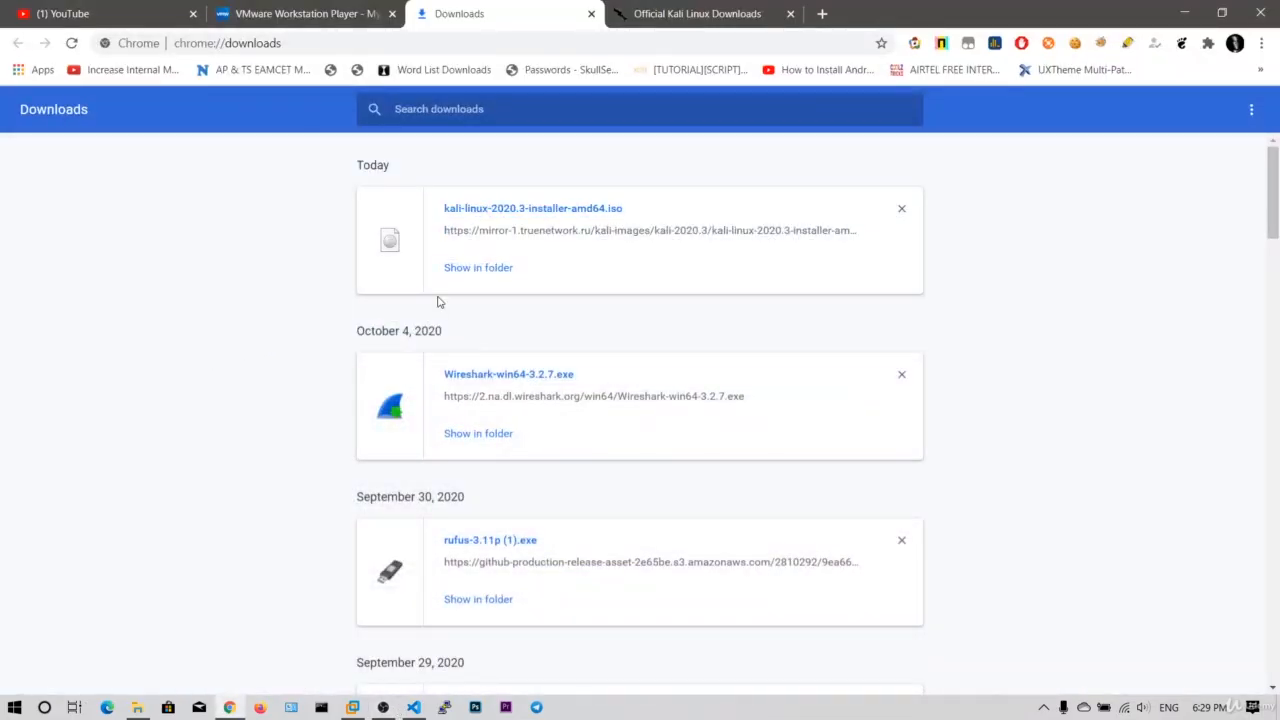
Show the downloaded kali-linux-2020.3-installer-amd64.iso in its folder
{"action": "left_click", "coordinate": [473, 265]}
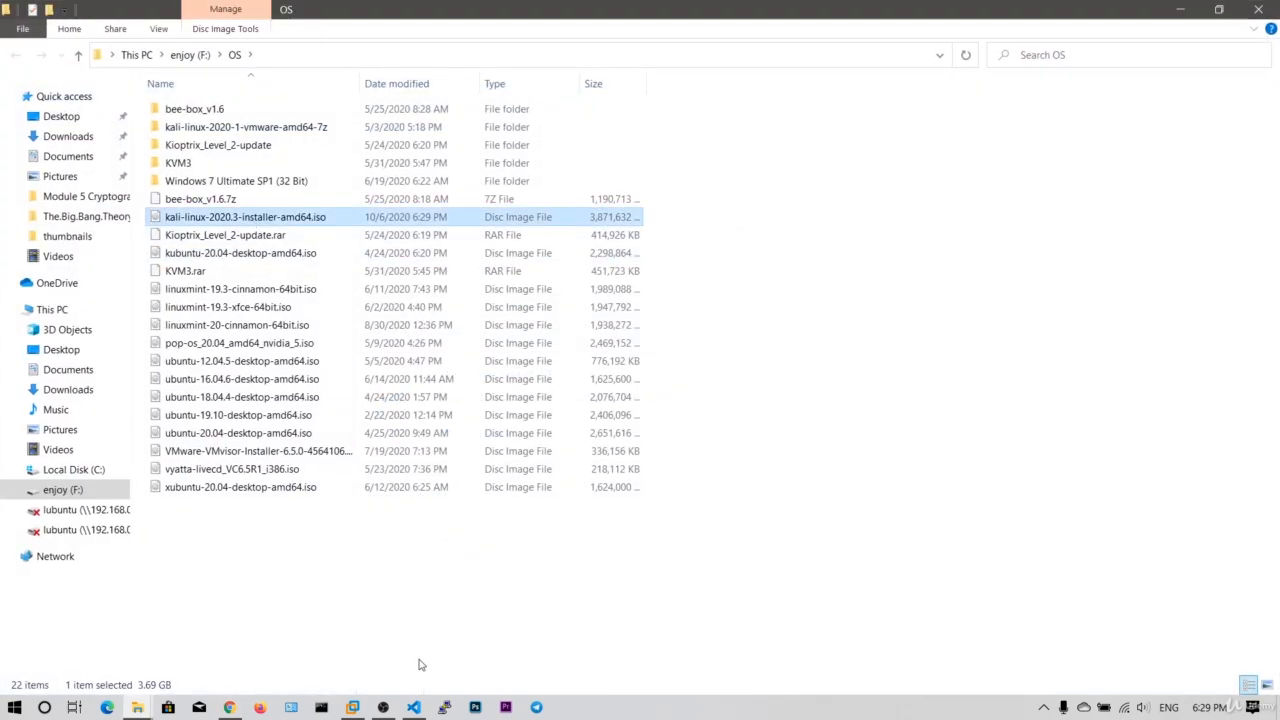
Create a new virtual machine in VMware Workstation with the Typical configuration, choosing to install the operating system later
{"action": "left_click", "coordinate": [352, 707]}
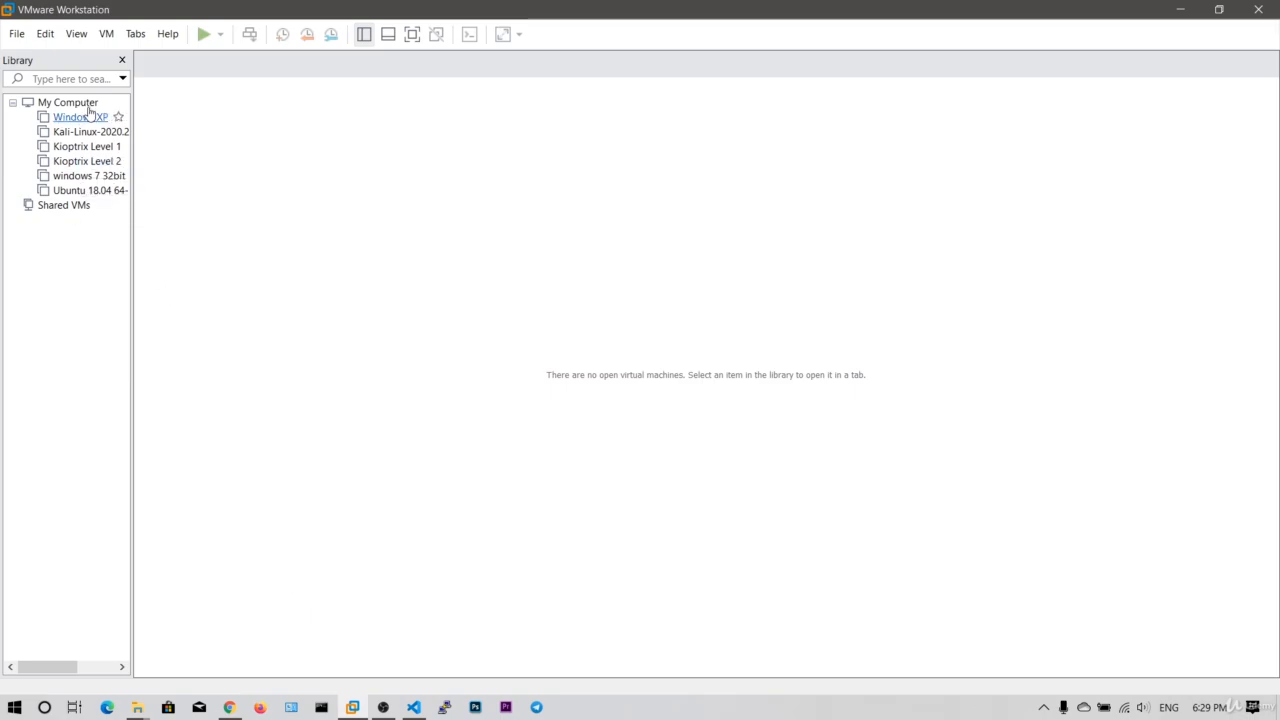
{"action": "left_click", "coordinate": [17, 33]}
{"action": "left_click", "coordinate": [45, 55]}
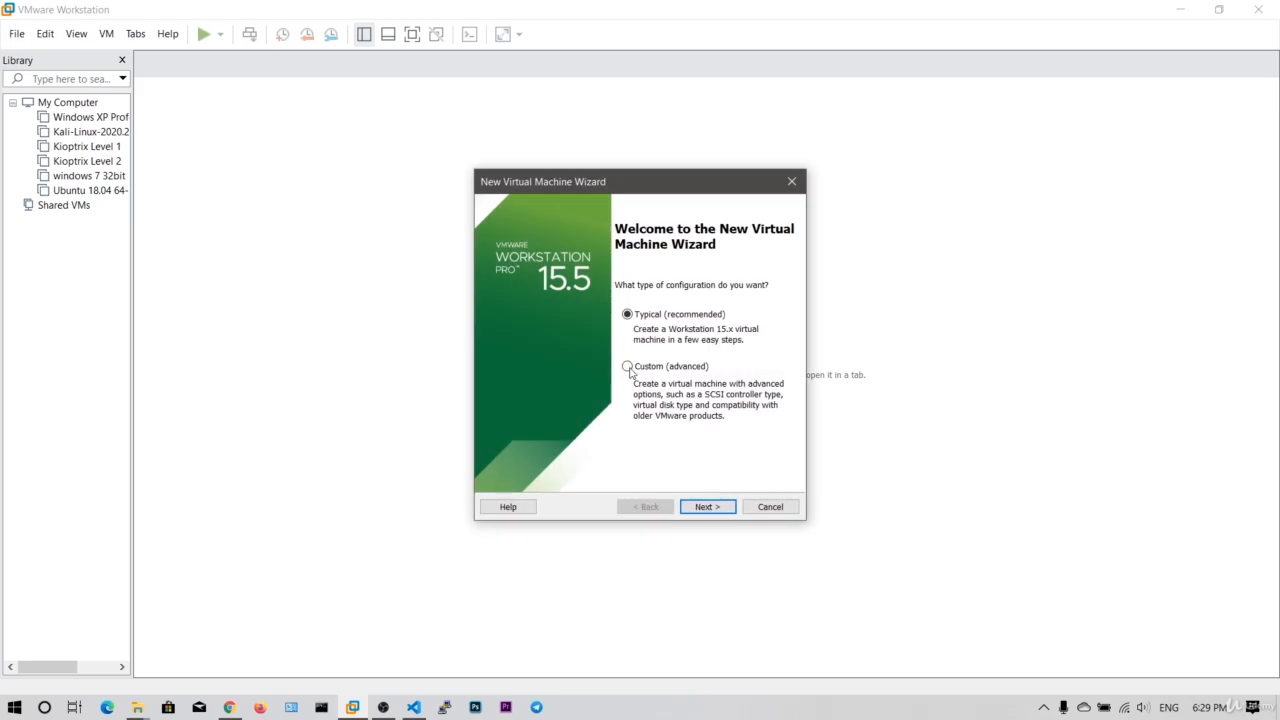
{"action": "left_click_drag", "start_coordinate": [651, 194], "coordinate": [604, 191]}
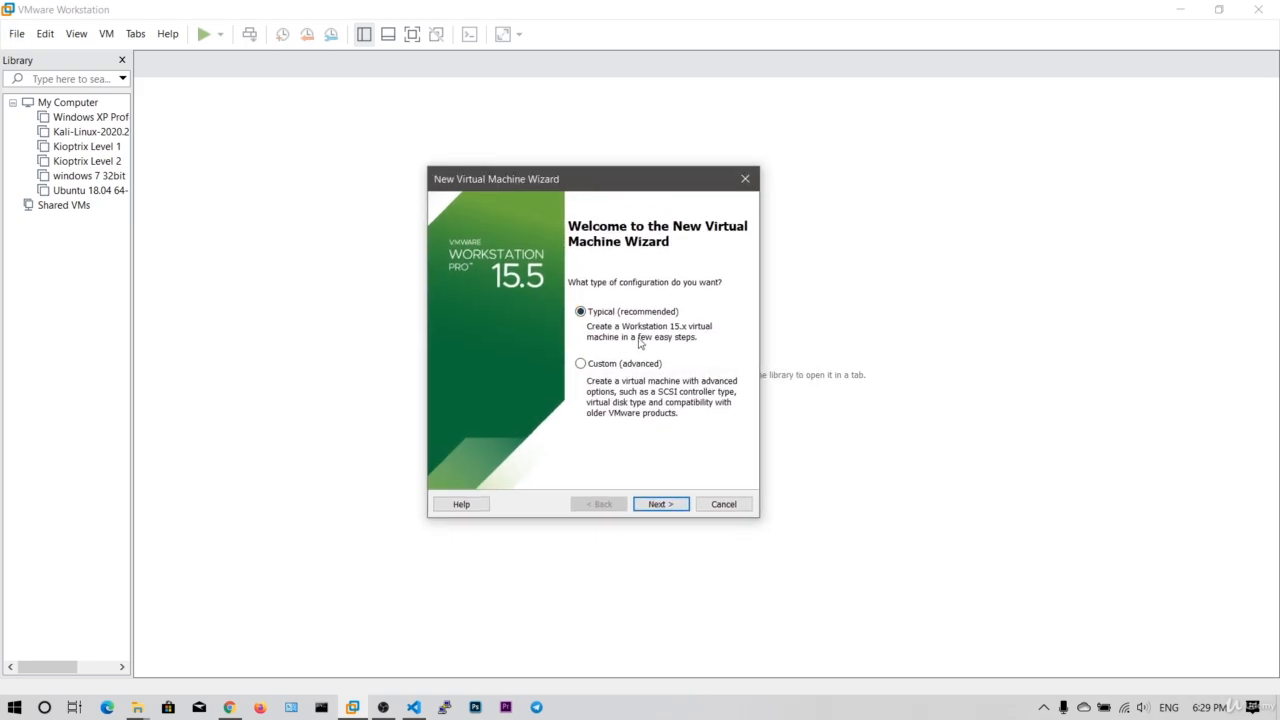
{"action": "left_click", "coordinate": [658, 503]}
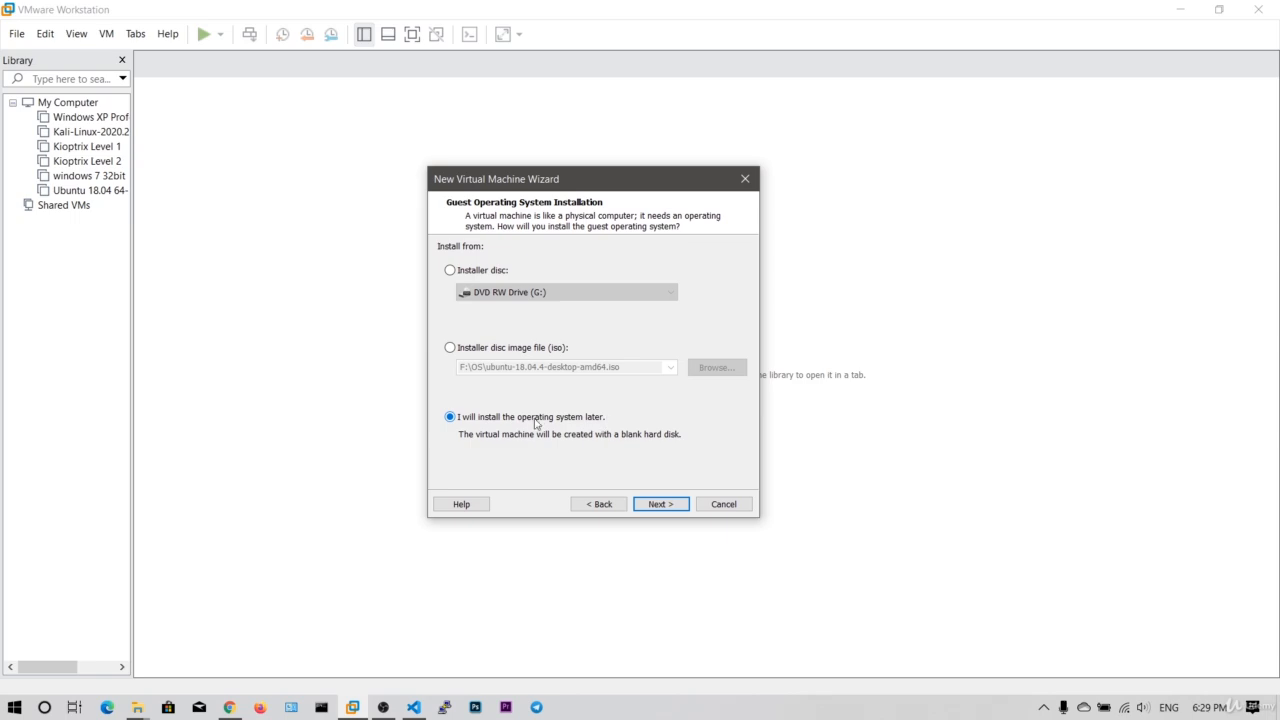
{"action": "left_click", "coordinate": [672, 506]}
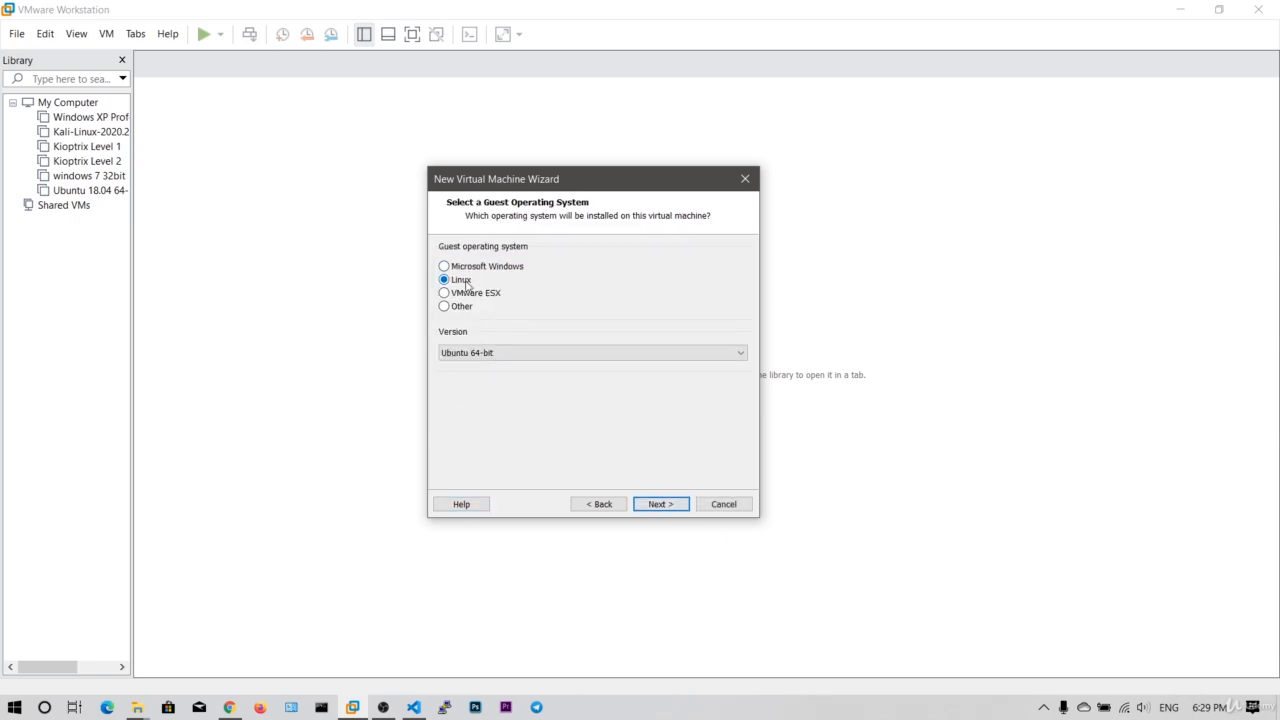
Set the guest operating system version to Other Linux 4.x 64-bit and name the virtual machine kali linux 2020.3
{"action": "left_click", "coordinate": [490, 354]}
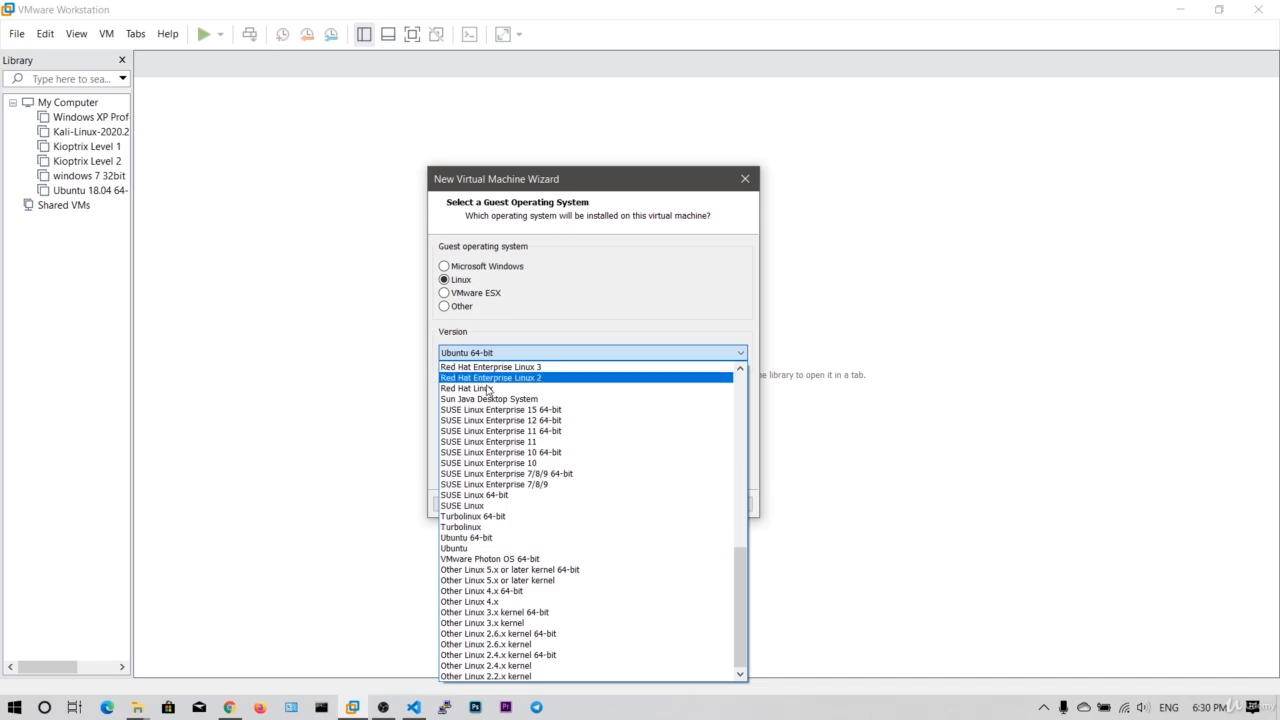
{"action": "left_click", "coordinate": [528, 594]}
{"action": "left_click", "coordinate": [659, 503]}
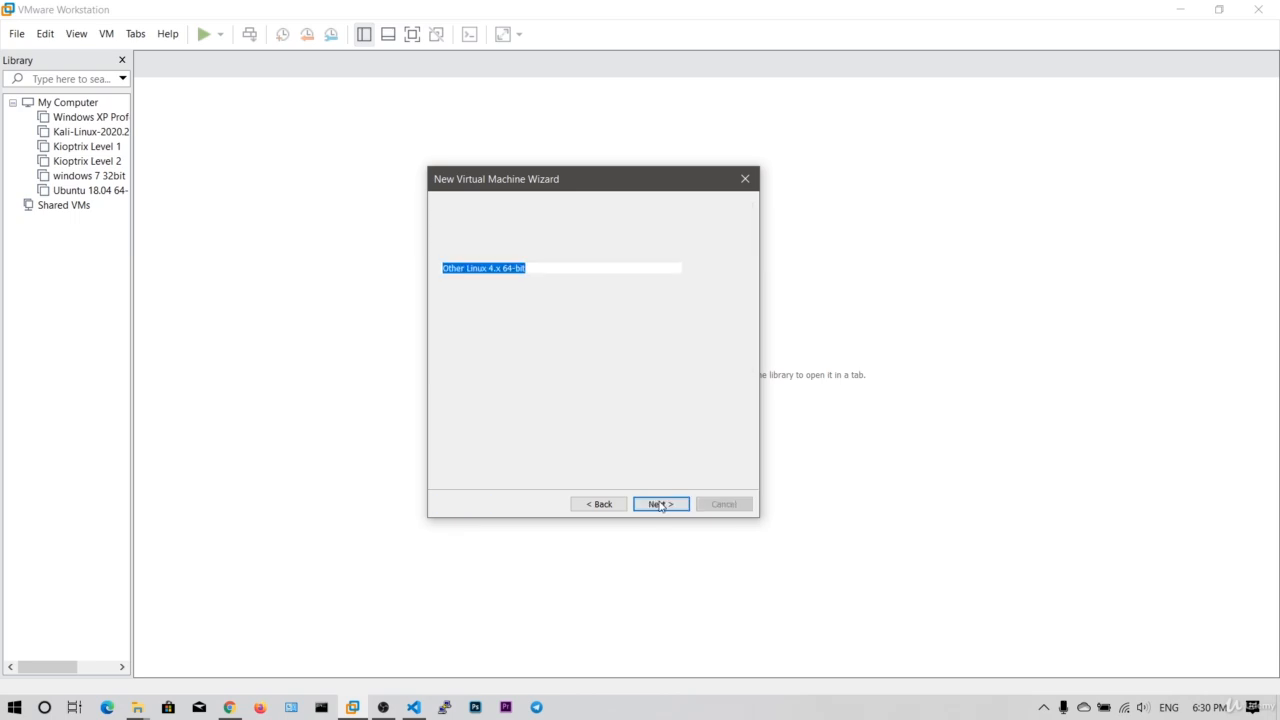
{"action": "key", "text": "BackSpace"}
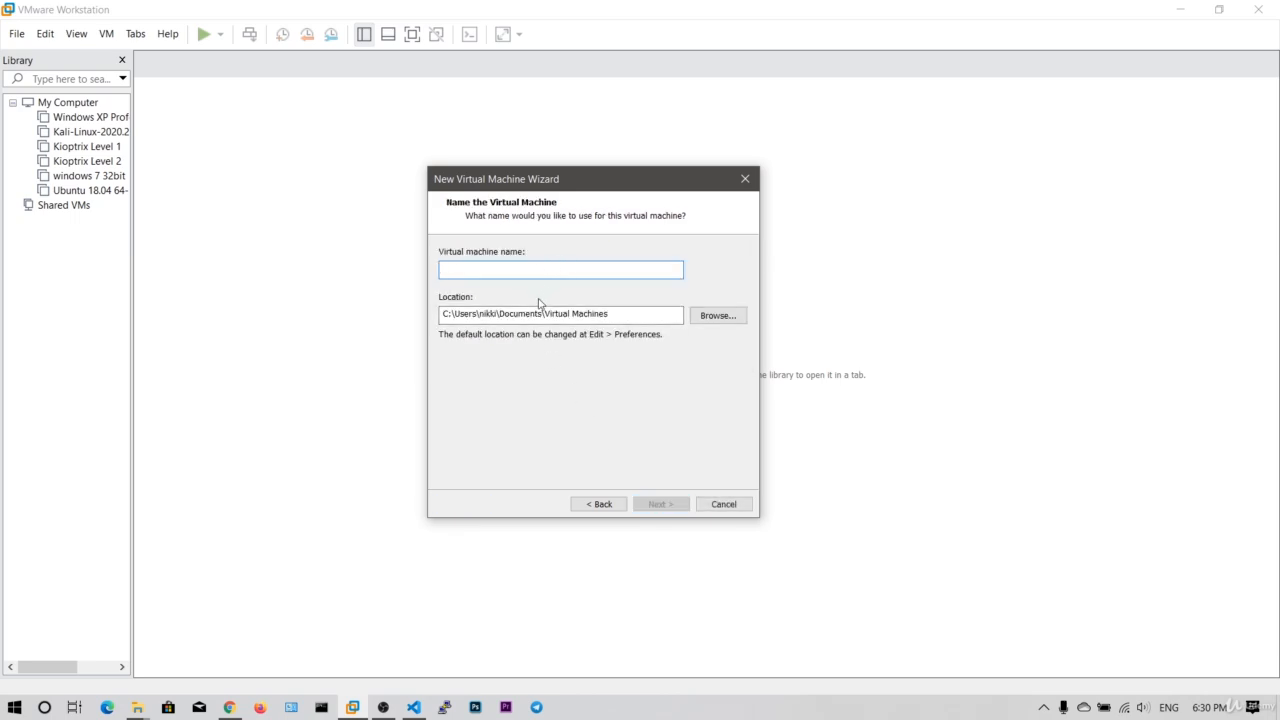
{"action": "type", "text": "kali linux 2020.3"}
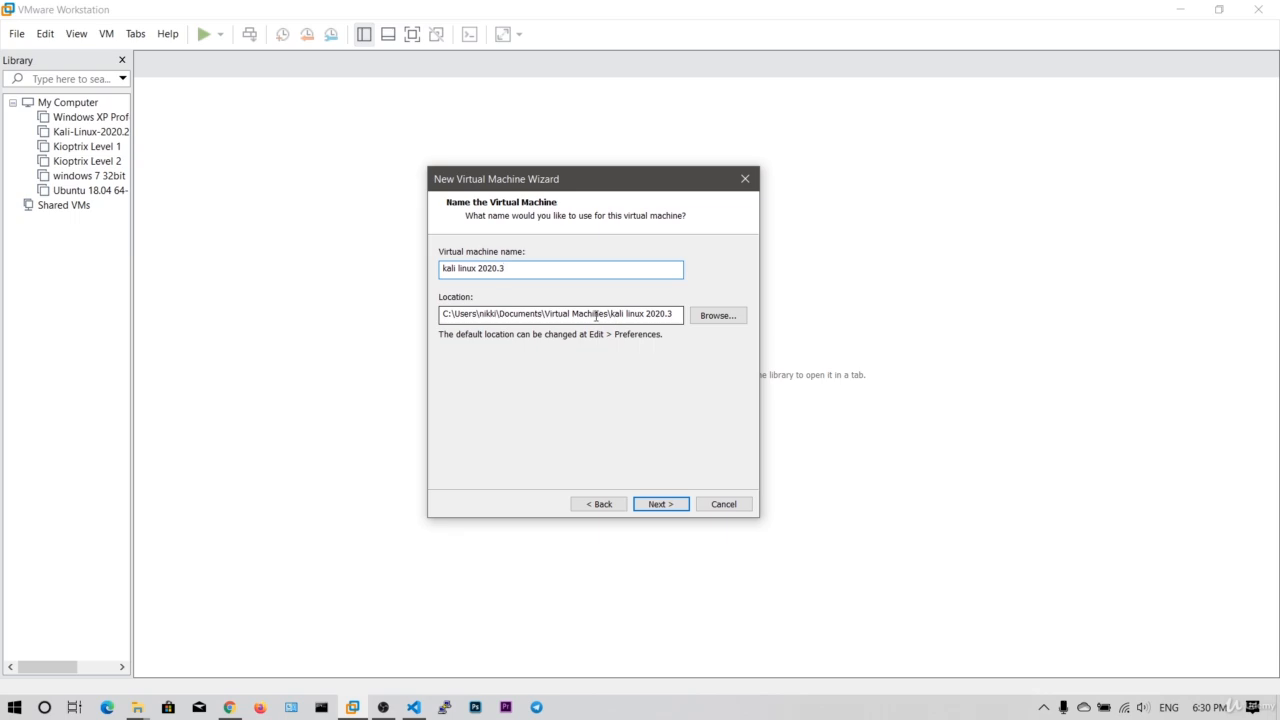
{"action": "left_click", "coordinate": [661, 504]}
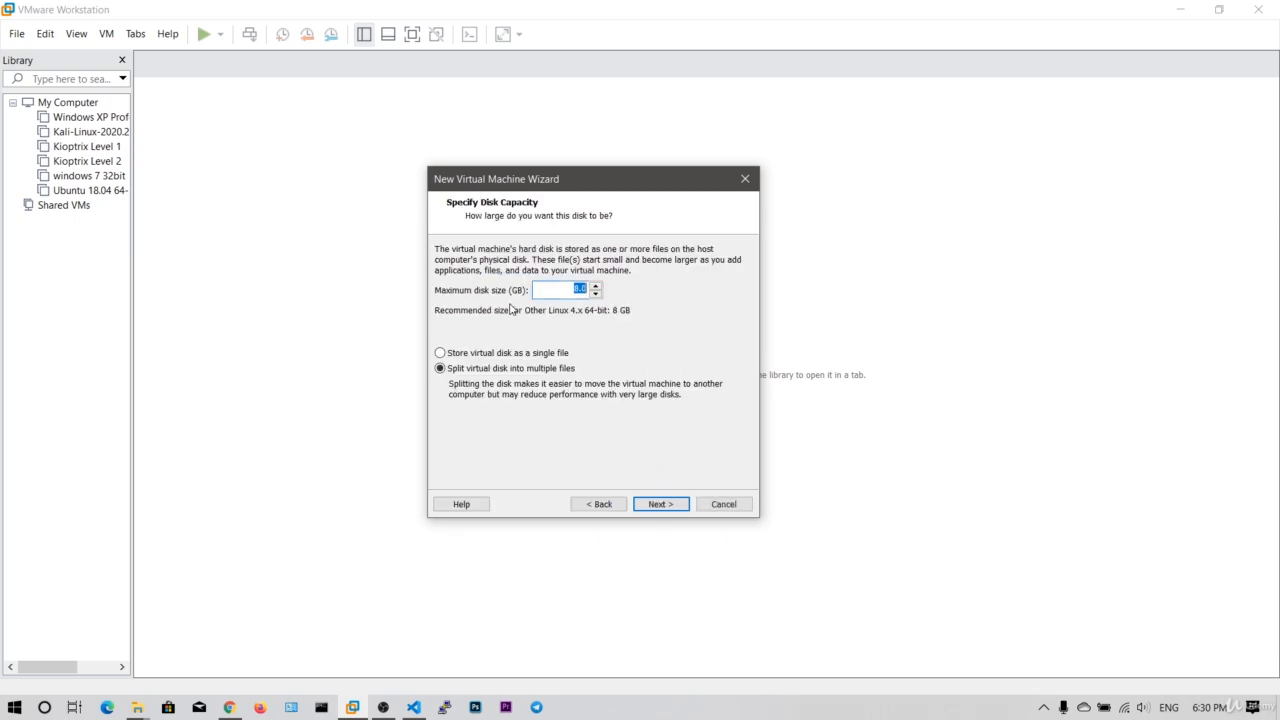
Set the maximum disk size to 40 GB, stored as a single file, and finish creating the virtual machine
{"action": "type", "text": "40"}
{"action": "left_click", "coordinate": [524, 355]}
{"action": "left_click_drag", "start_coordinate": [523, 185], "coordinate": [468, 180]}
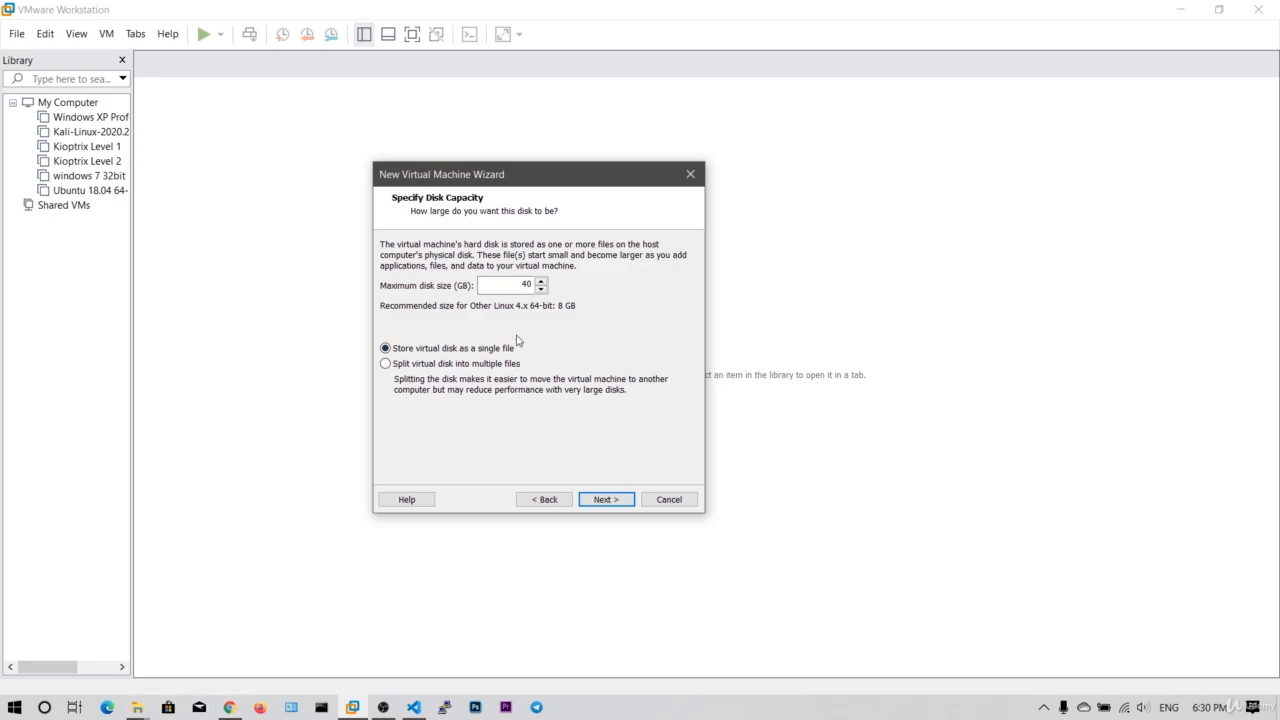
{"action": "left_click", "coordinate": [603, 499]}
{"action": "left_click", "coordinate": [600, 499]}
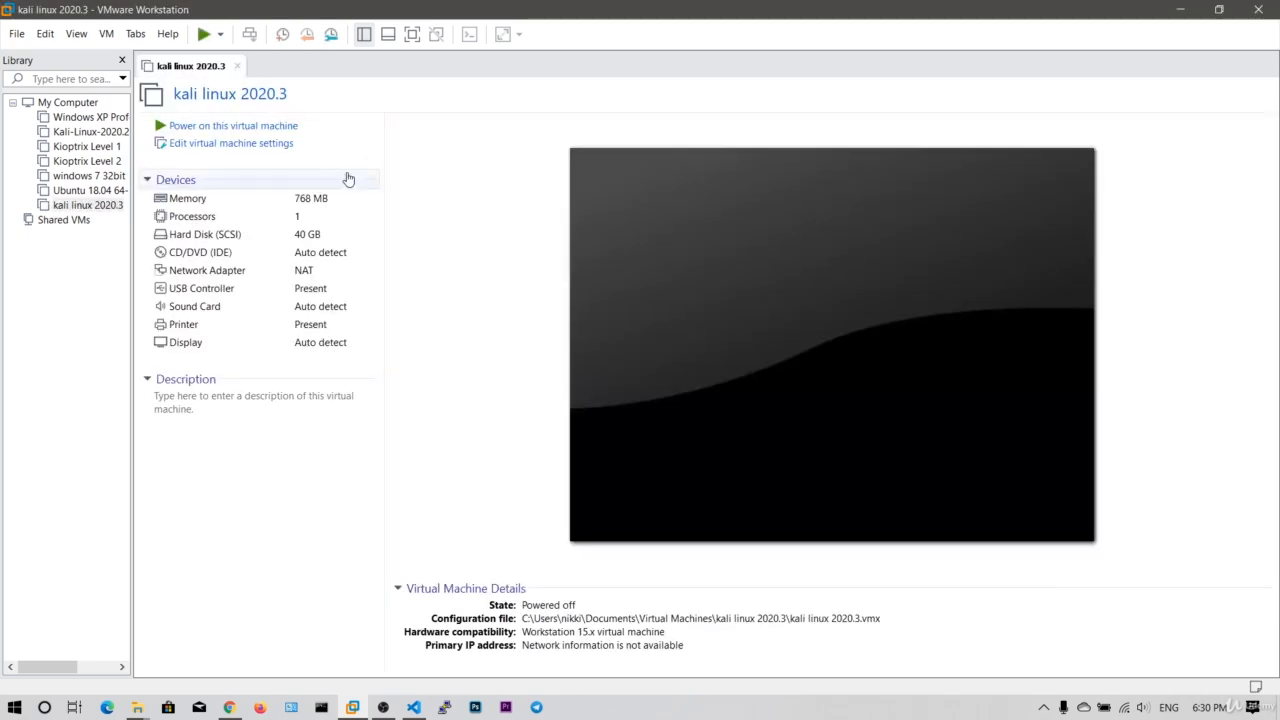
Edit the virtual machine's settings to use 2 GB of memory and 2 cores per processor
{"action": "left_click", "coordinate": [238, 146]}
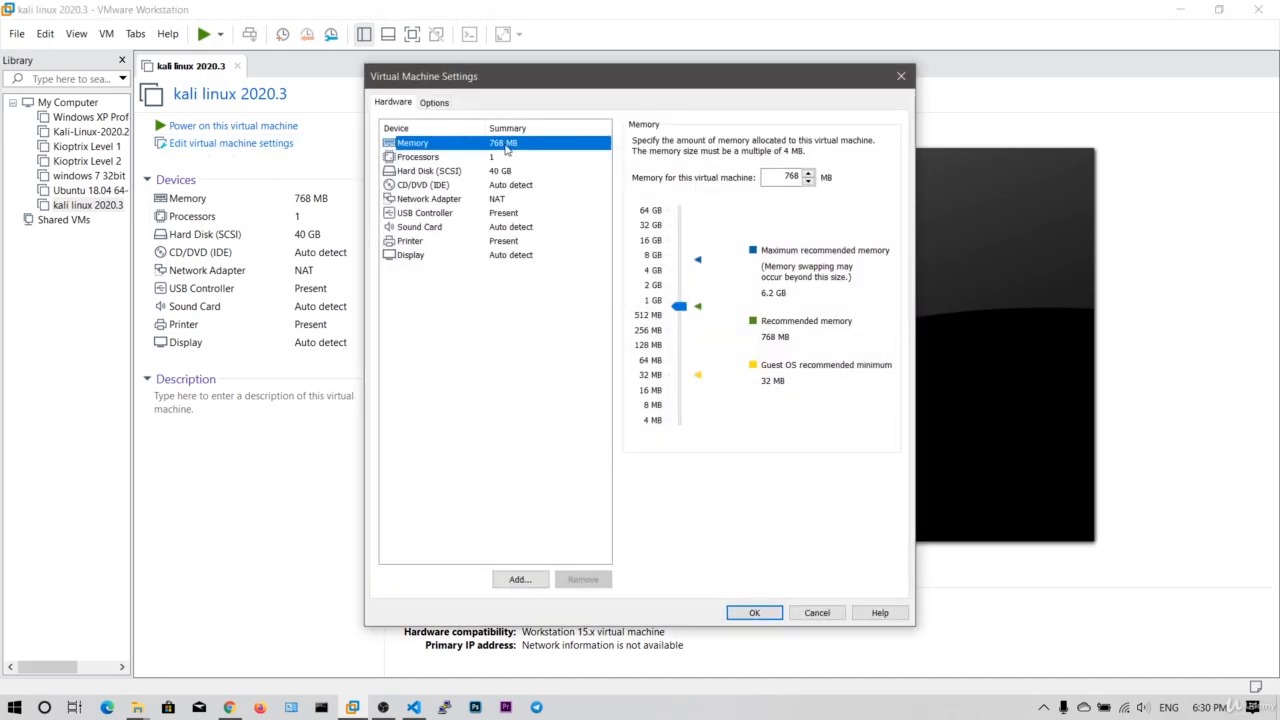
{"action": "left_click_drag", "start_coordinate": [681, 307], "coordinate": [681, 288]}
{"action": "left_click", "coordinate": [653, 284]}
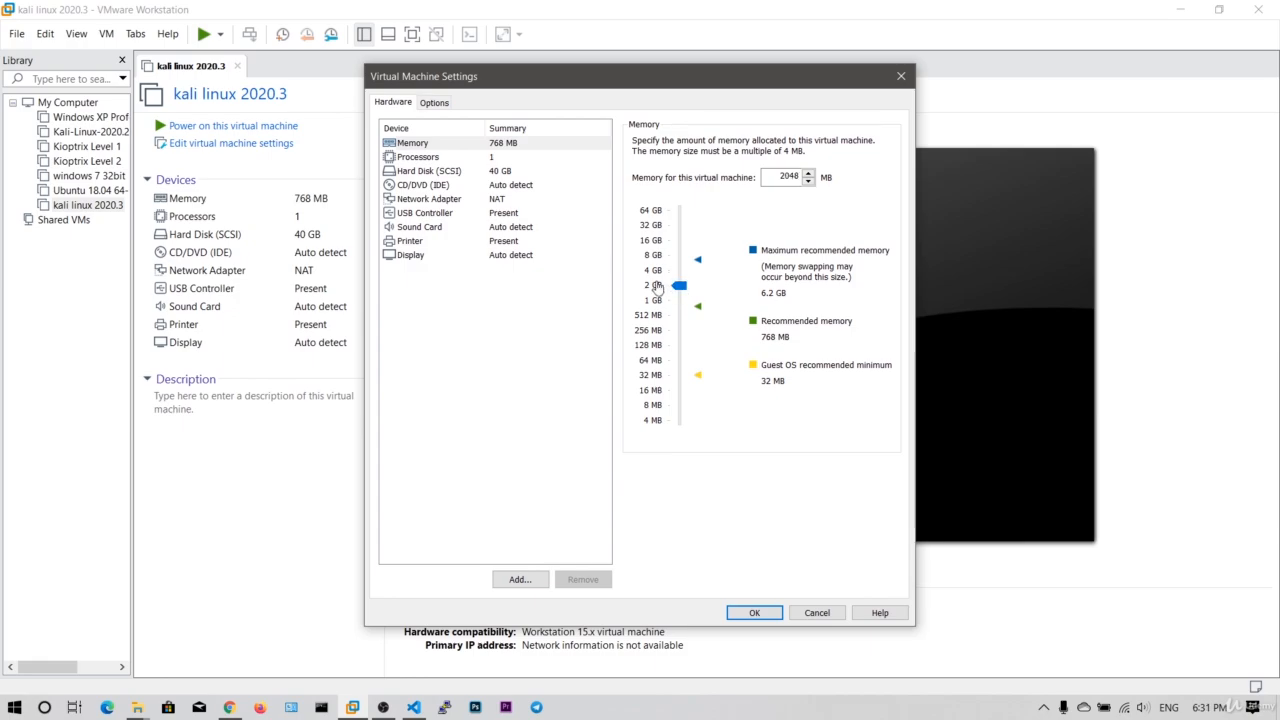
{"action": "left_click", "coordinate": [500, 158]}
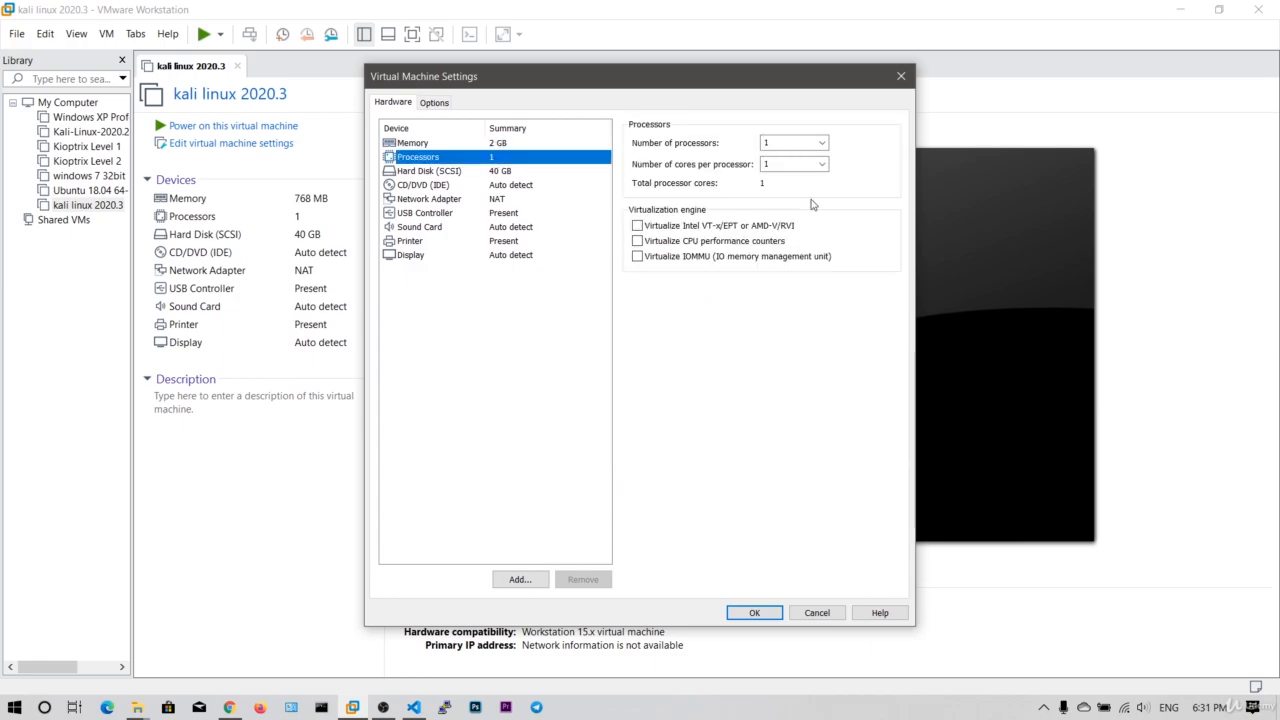
{"action": "left_click", "coordinate": [822, 166]}
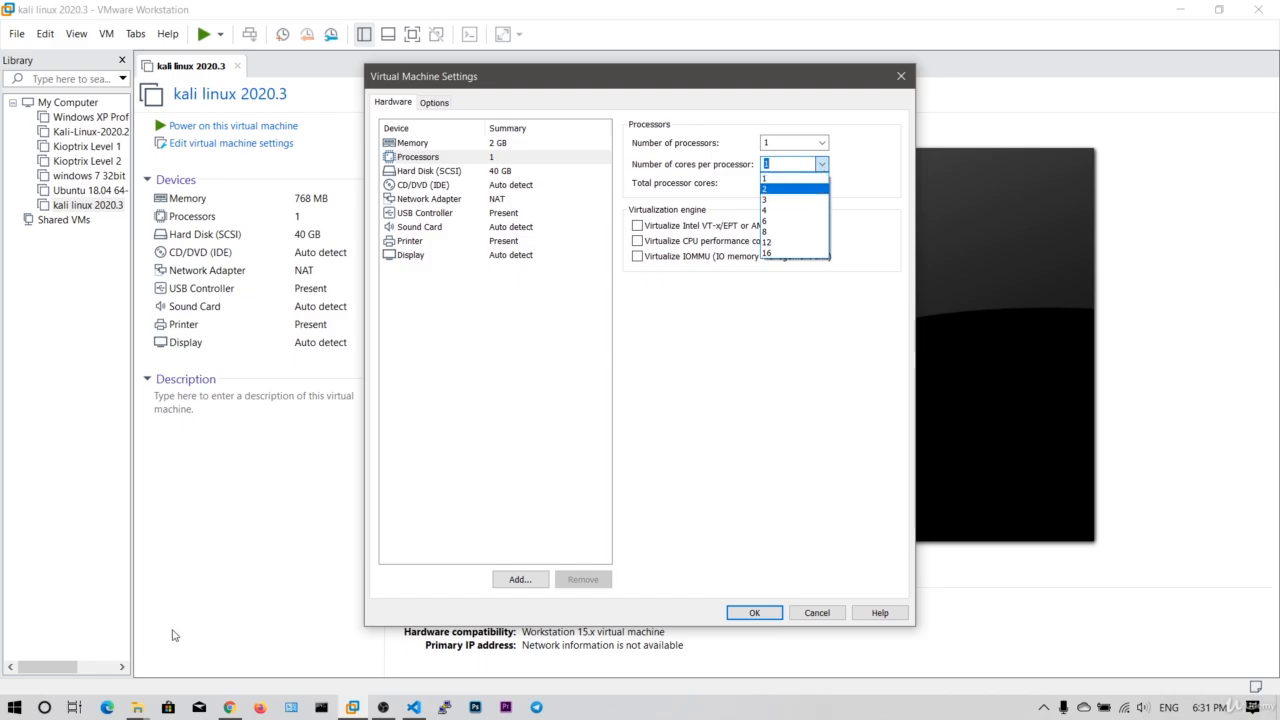
{"action": "left_click", "coordinate": [789, 189]}
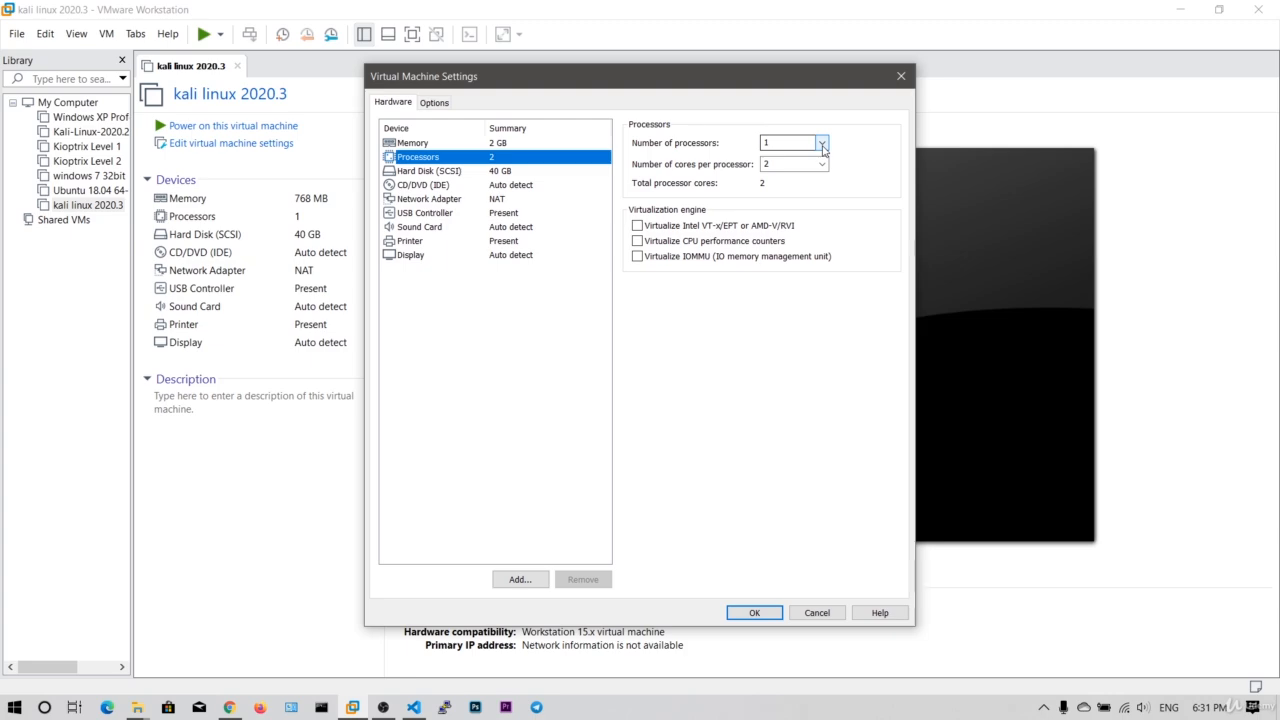
{"action": "left_click", "coordinate": [821, 144]}
{"action": "left_click", "coordinate": [822, 146]}
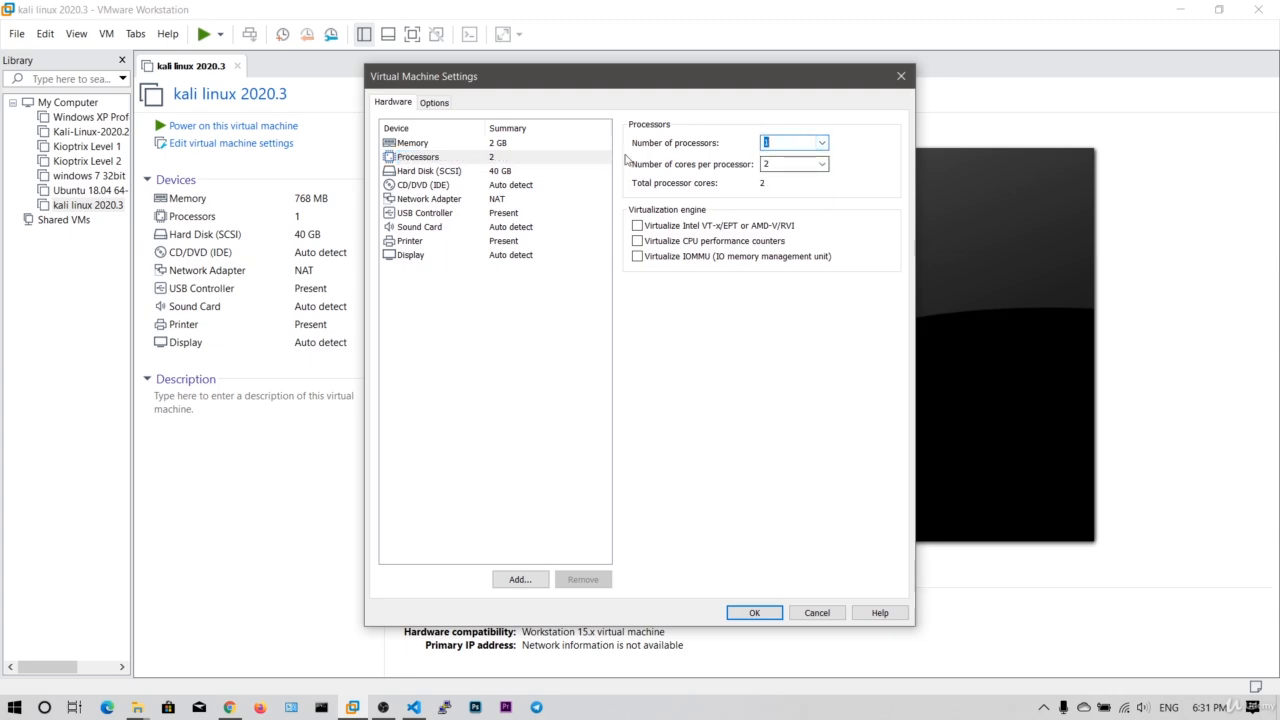
Assign the ISO image F:\OS\kali-linux-2020.3-installer-amd64.iso to the CD/DVD drive, then review the network adapter and save the settings
{"action": "left_click", "coordinate": [488, 186]}
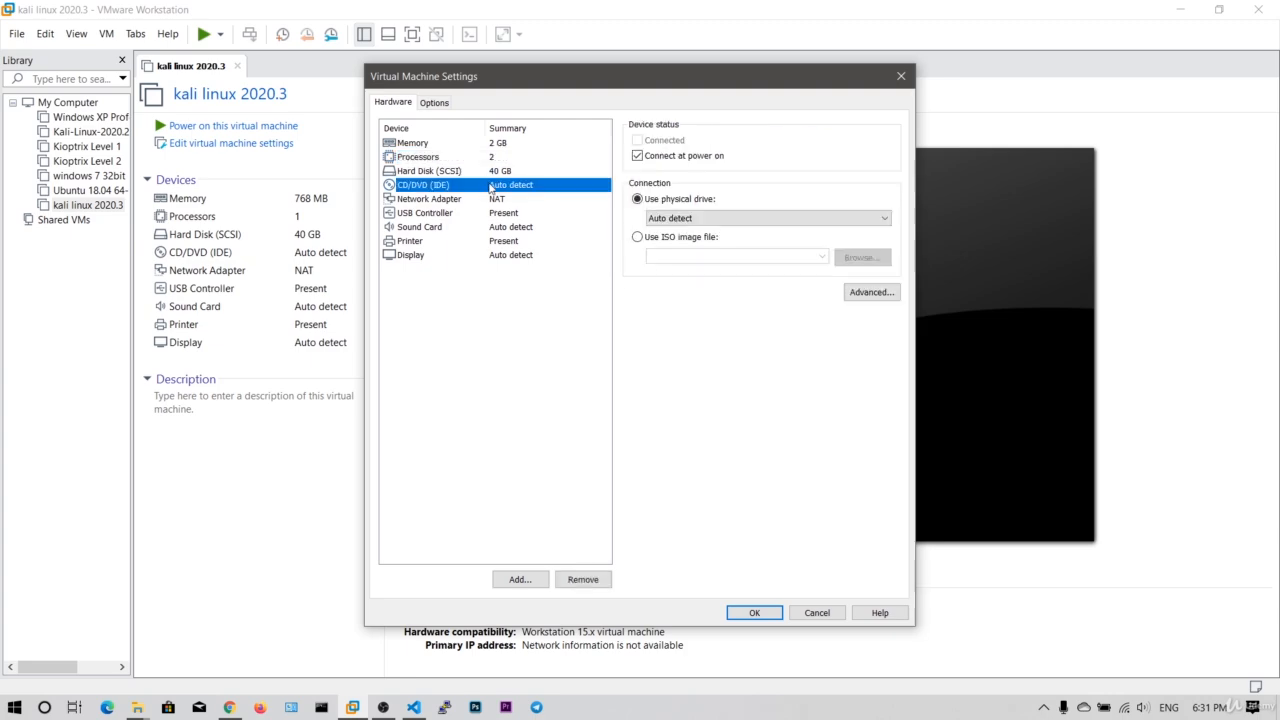
{"action": "left_click", "coordinate": [665, 237]}
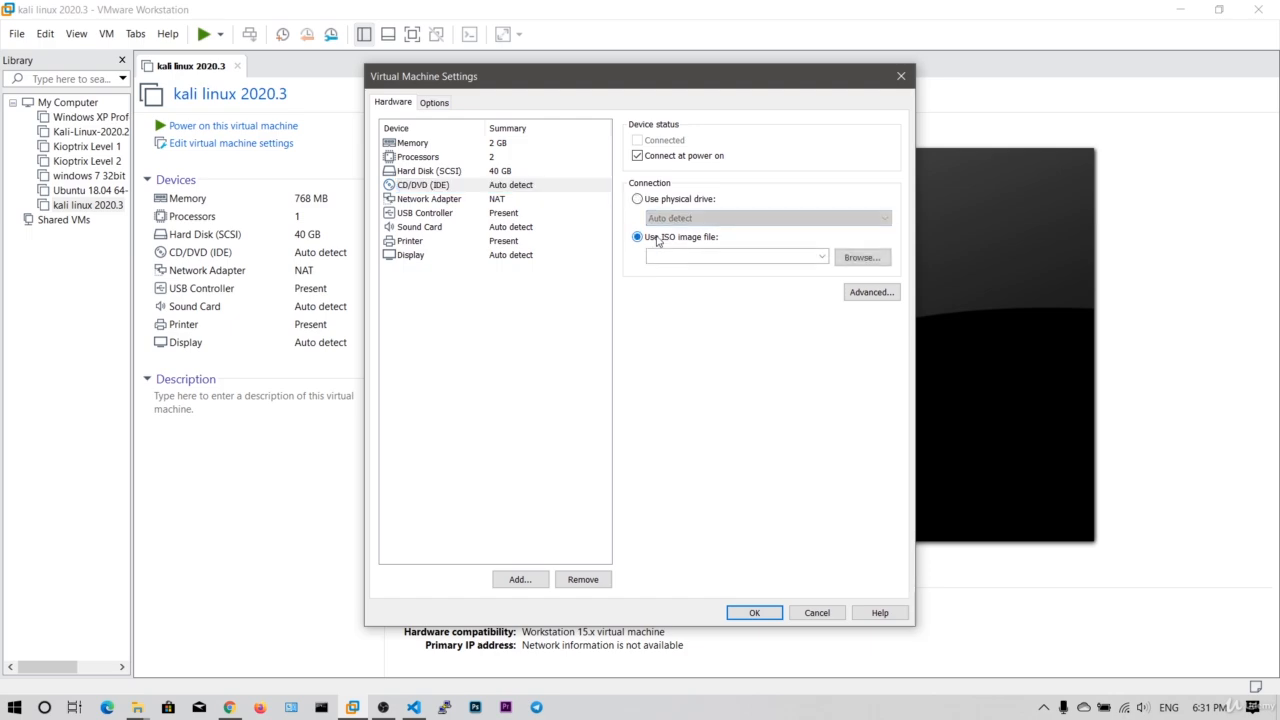
{"action": "left_click", "coordinate": [847, 258]}
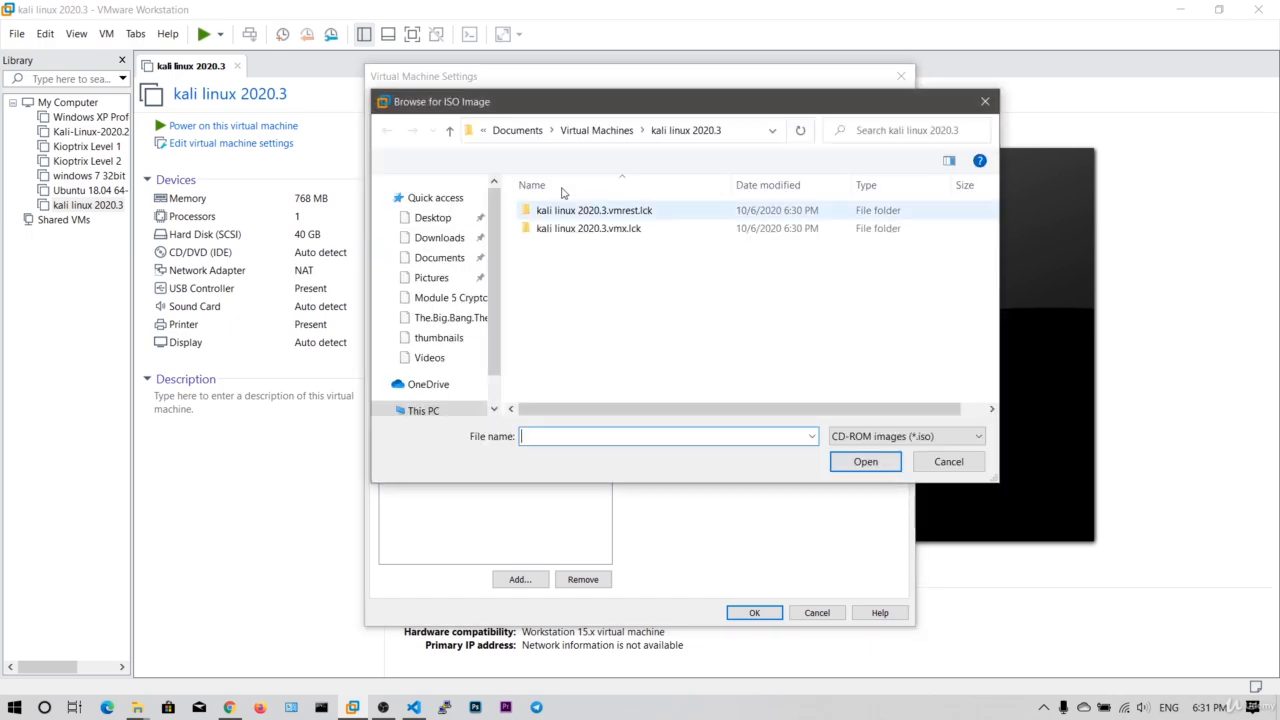
{"action": "scroll", "coordinate": [445, 325], "scroll_direction": "down", "scroll_amount": 2}
{"action": "left_click", "coordinate": [381, 357]}
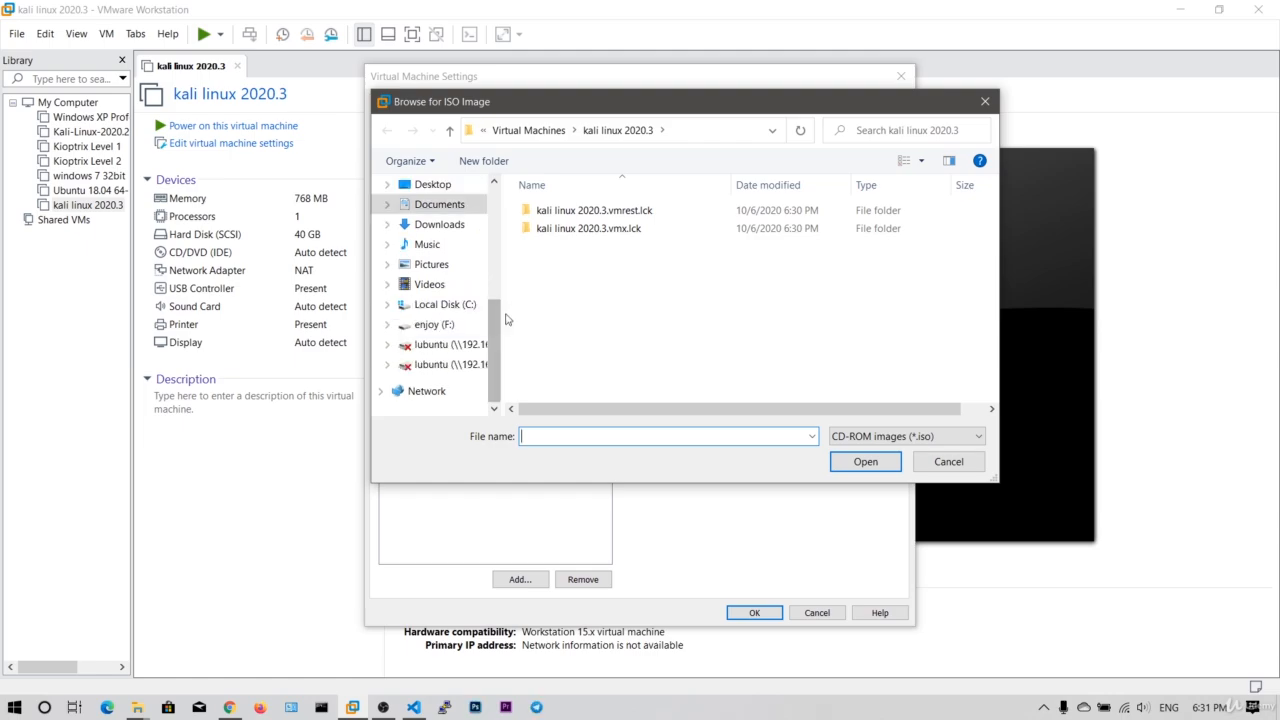
{"action": "left_click", "coordinate": [470, 325]}
{"action": "scroll", "coordinate": [595, 304], "scroll_direction": "down", "scroll_amount": 8}
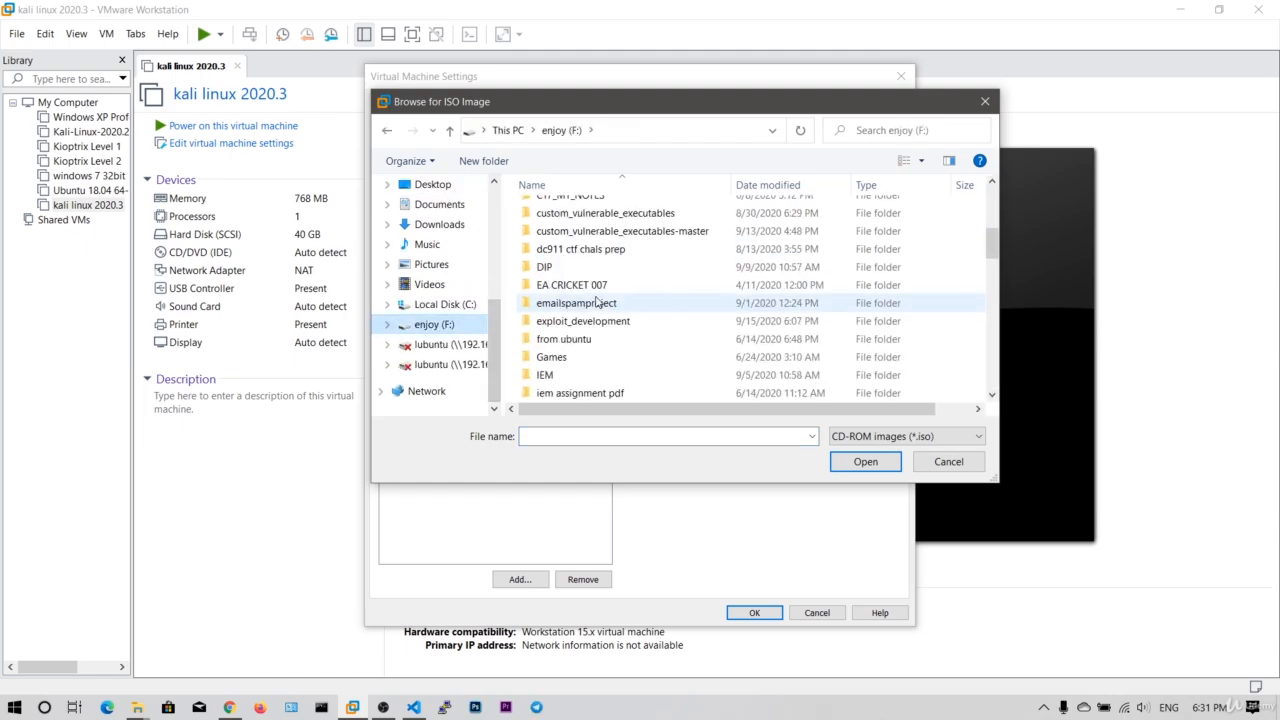
{"action": "left_click", "coordinate": [592, 302]}
{"action": "type", "text": "os"}
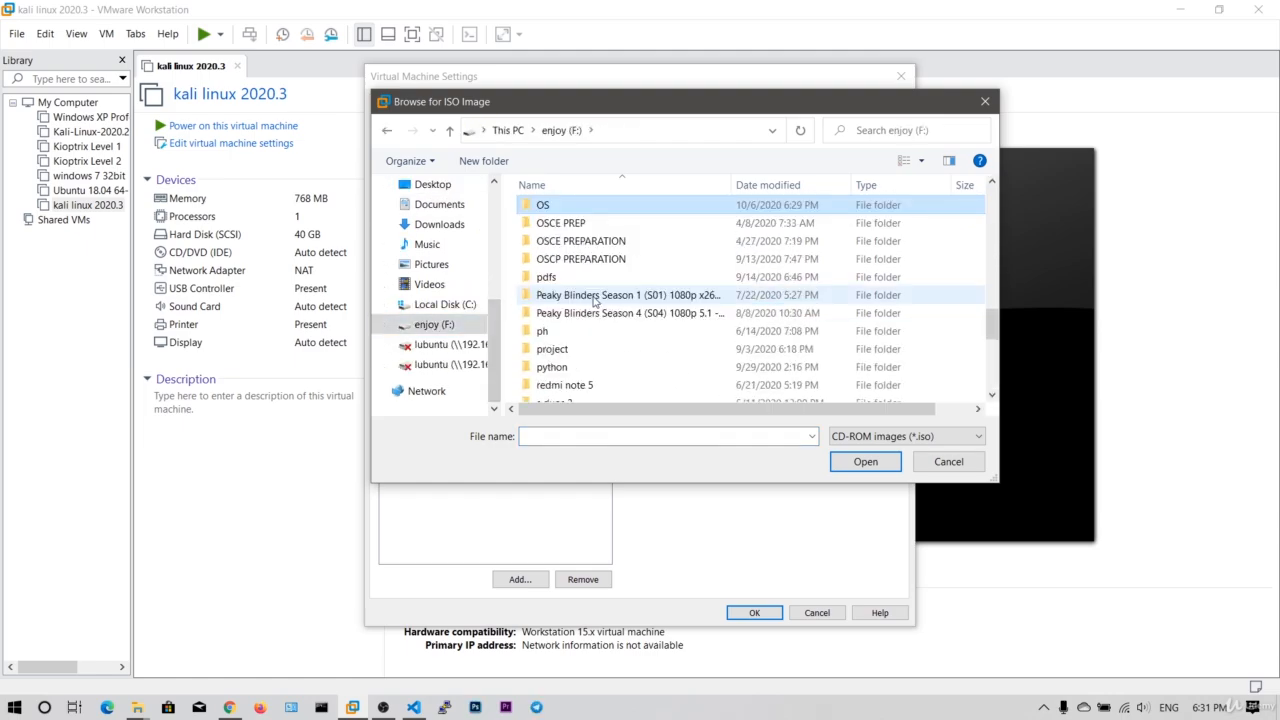
{"action": "key", "text": "Return"}
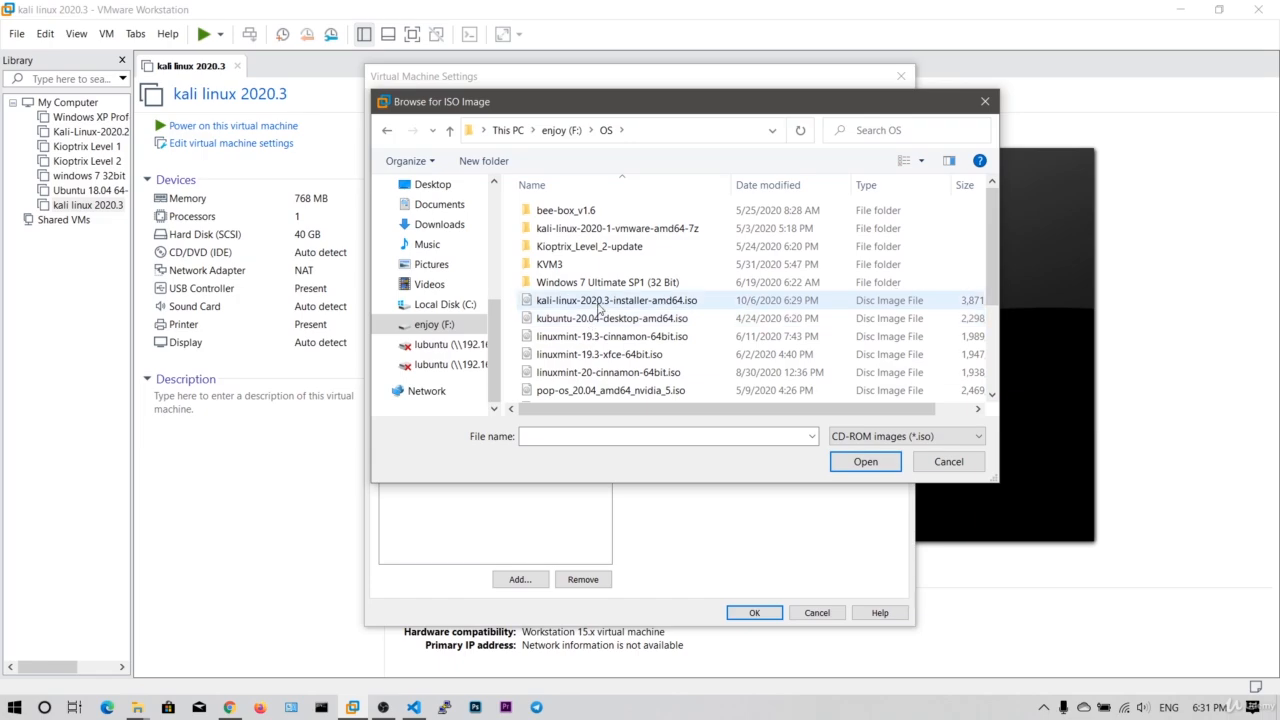
{"action": "double_click", "coordinate": [598, 305]}
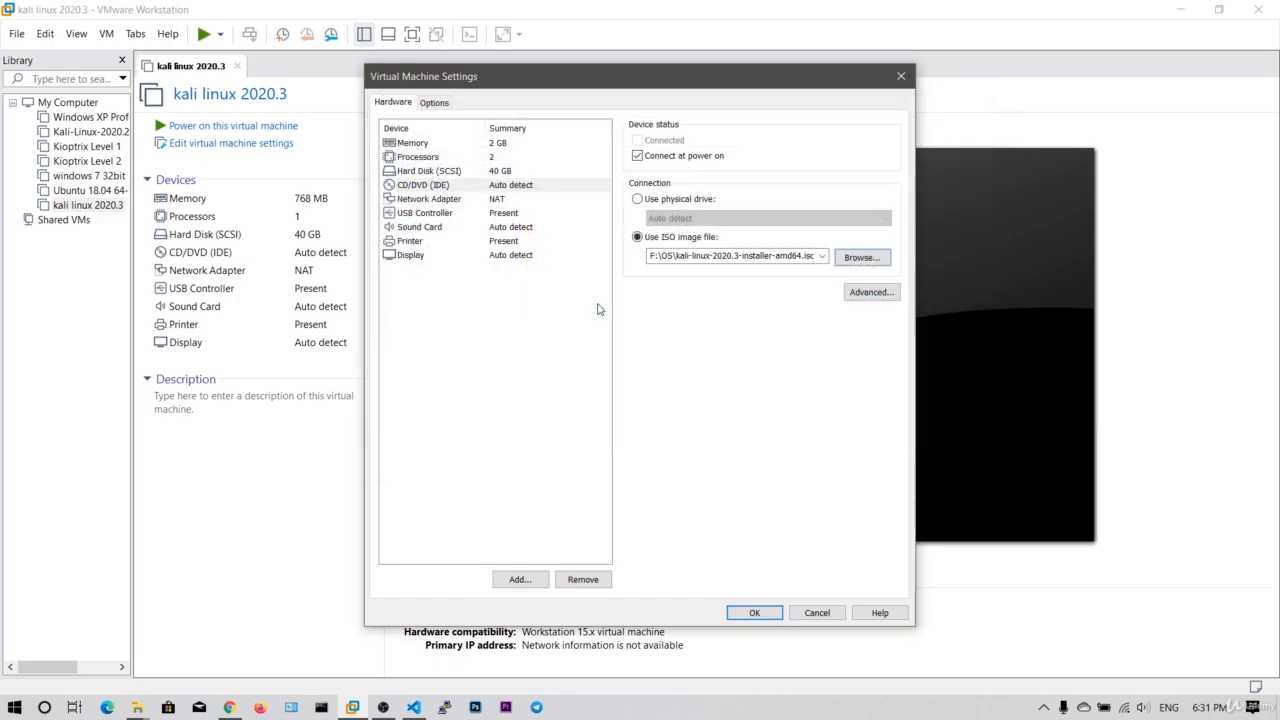
{"action": "left_click", "coordinate": [495, 201]}
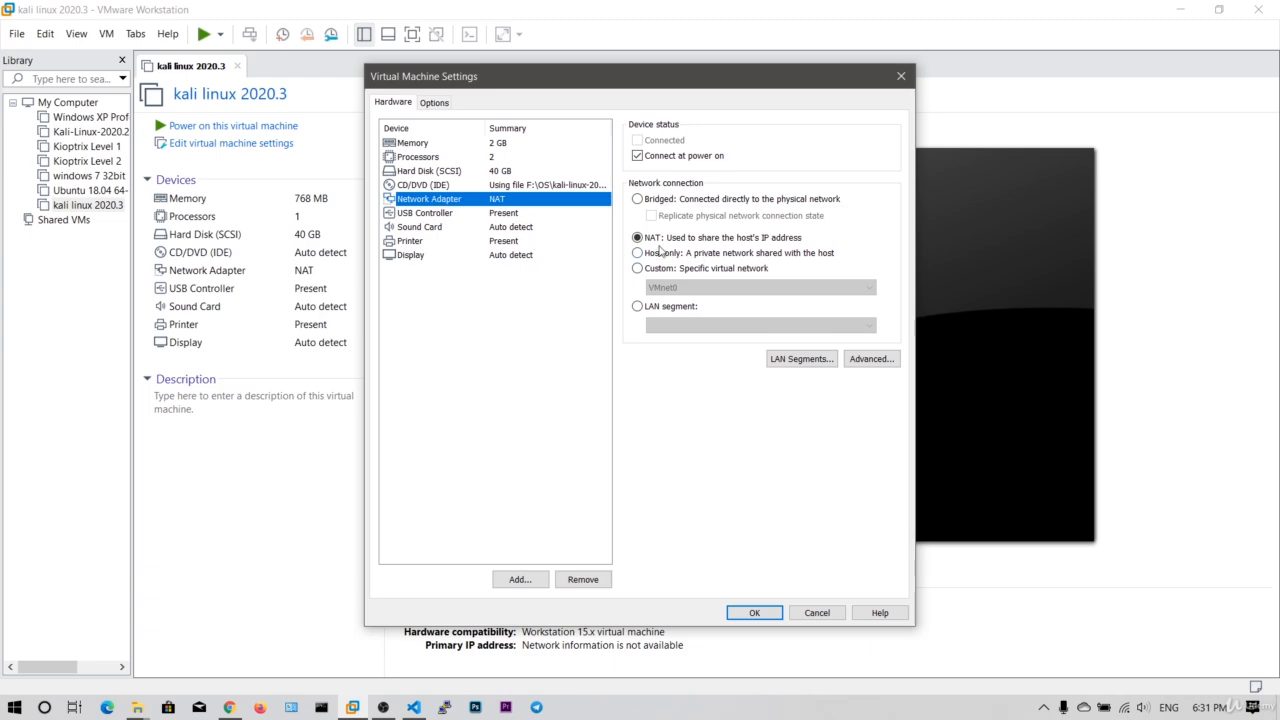
{"action": "left_click", "coordinate": [766, 613]}
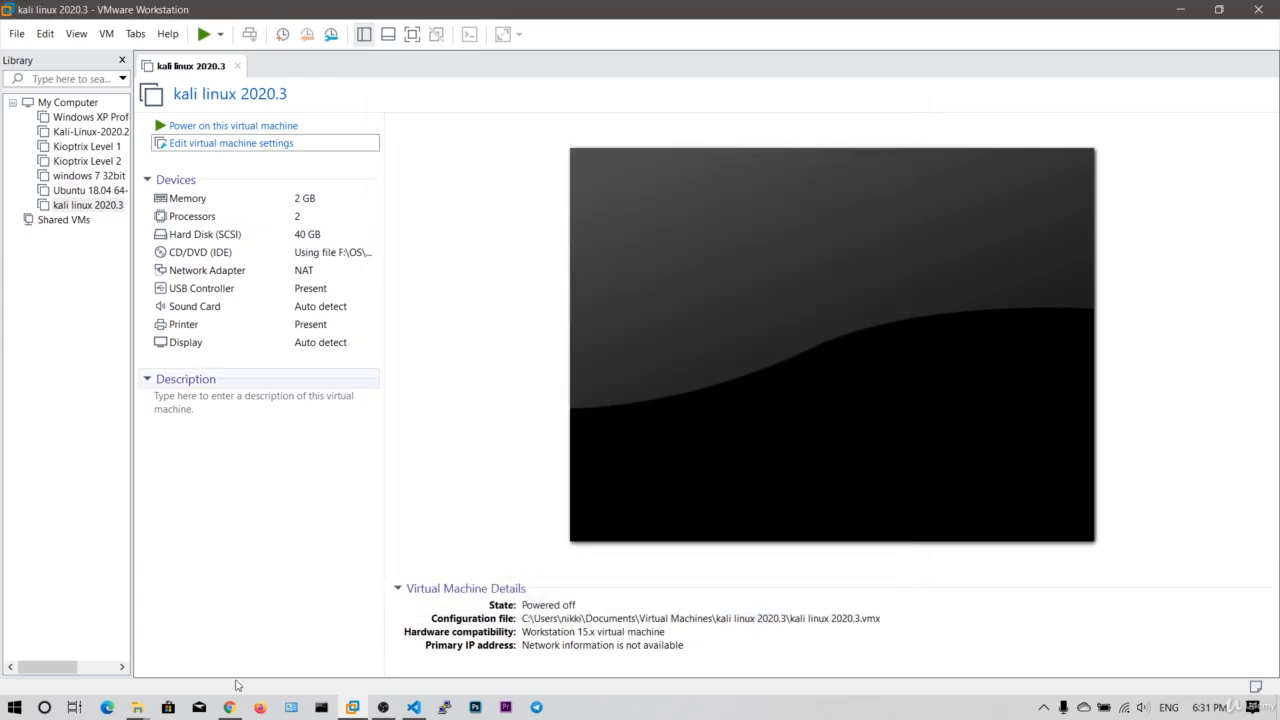
Switch to Chrome and close it, then return to VMware Workstation
{"action": "mouse_move", "coordinate": [414, 705]}
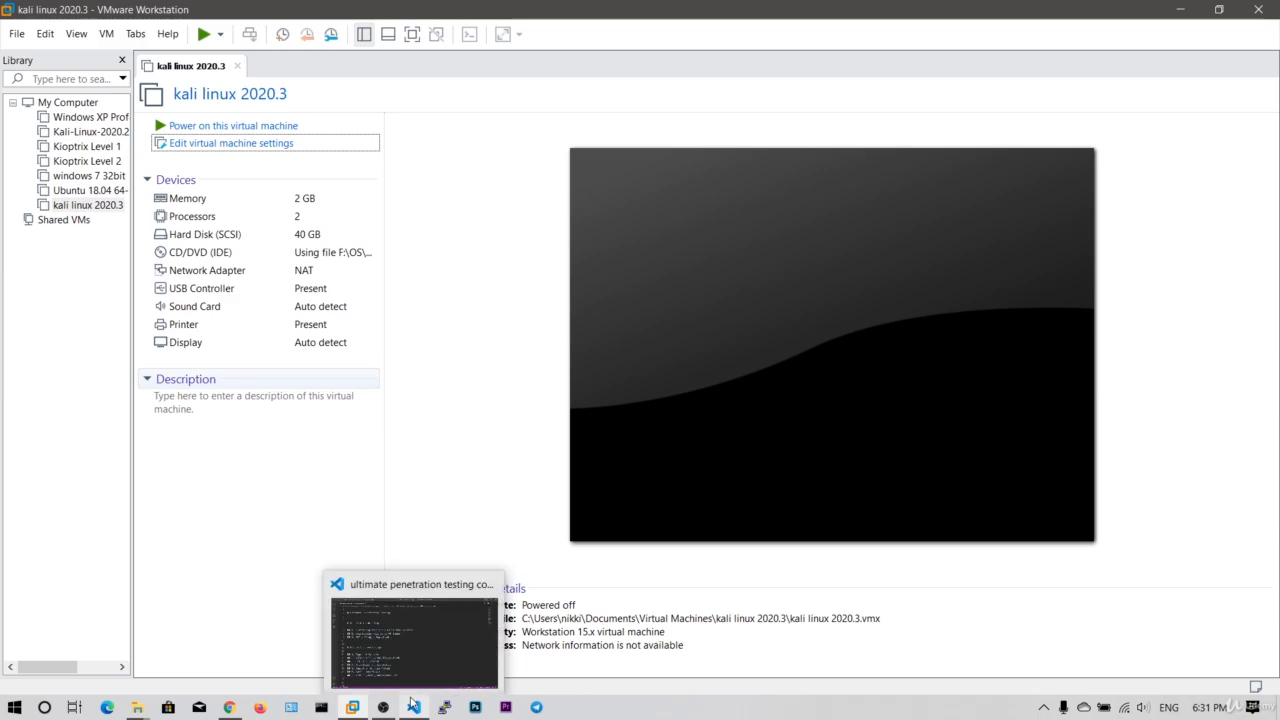
{"action": "left_click", "coordinate": [466, 608]}
{"action": "left_click", "coordinate": [235, 709]}
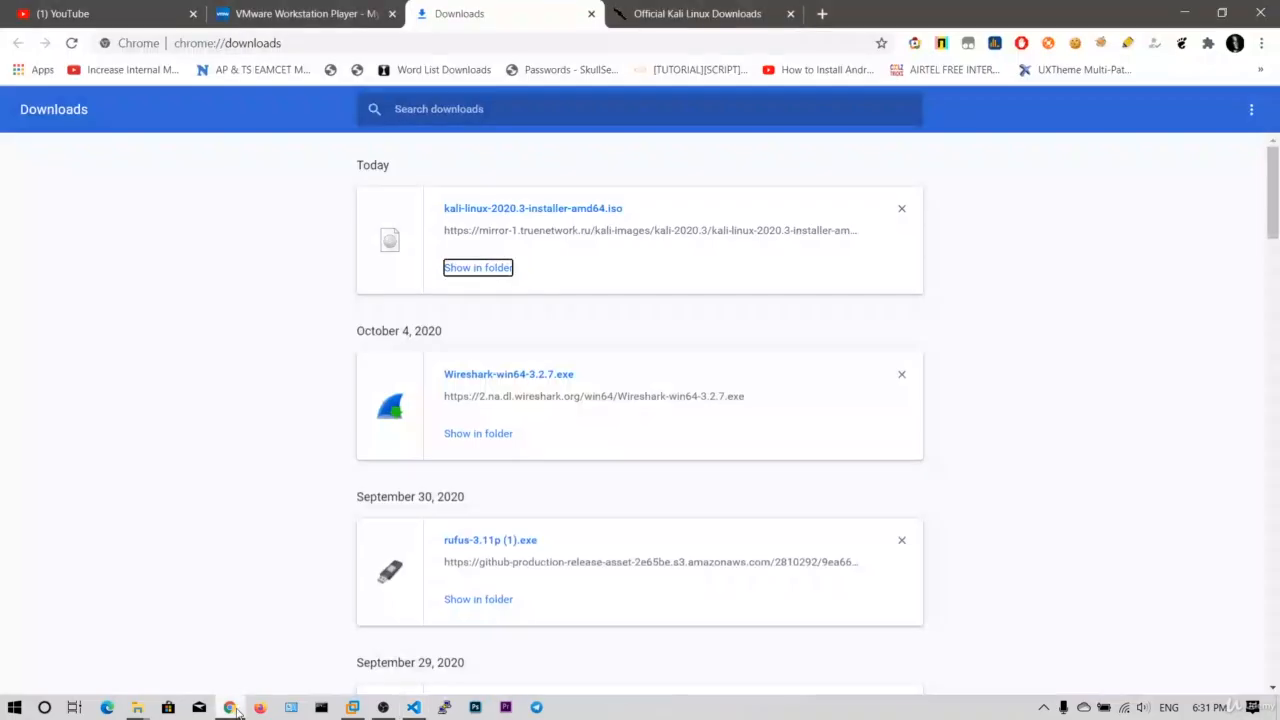
{"action": "left_click", "coordinate": [1268, 7]}
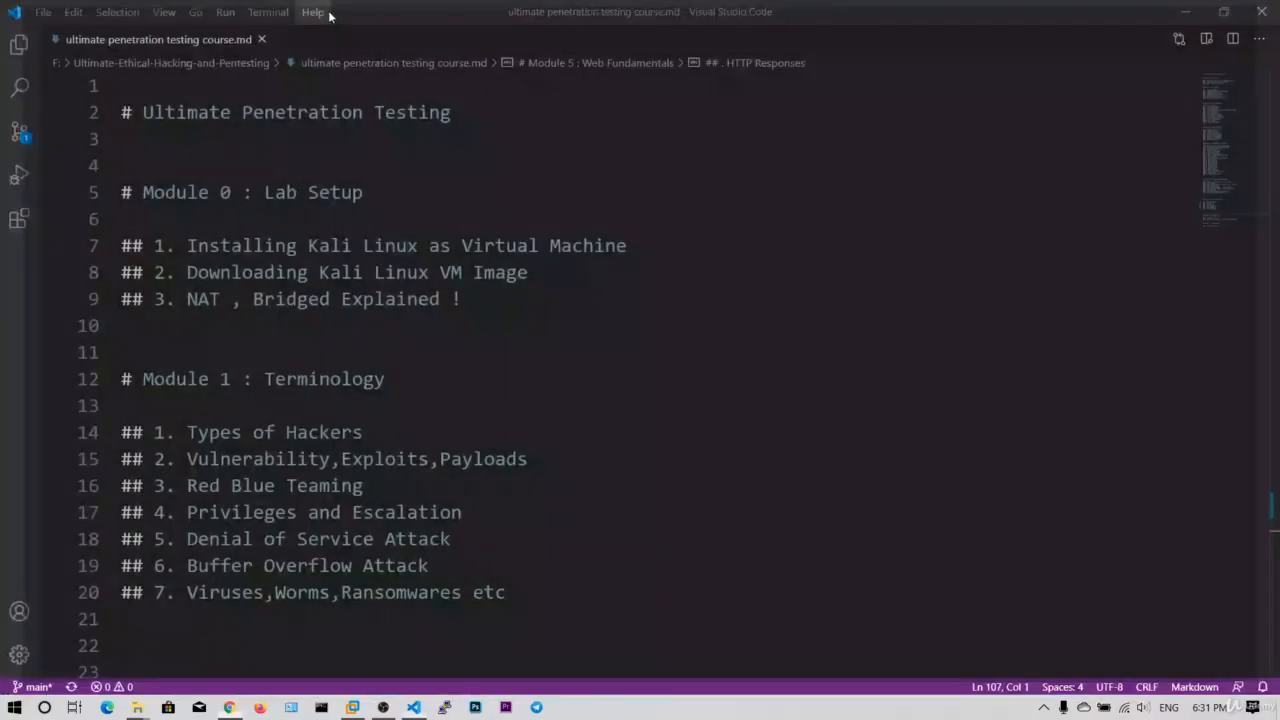
{"action": "left_click", "coordinate": [352, 707]}
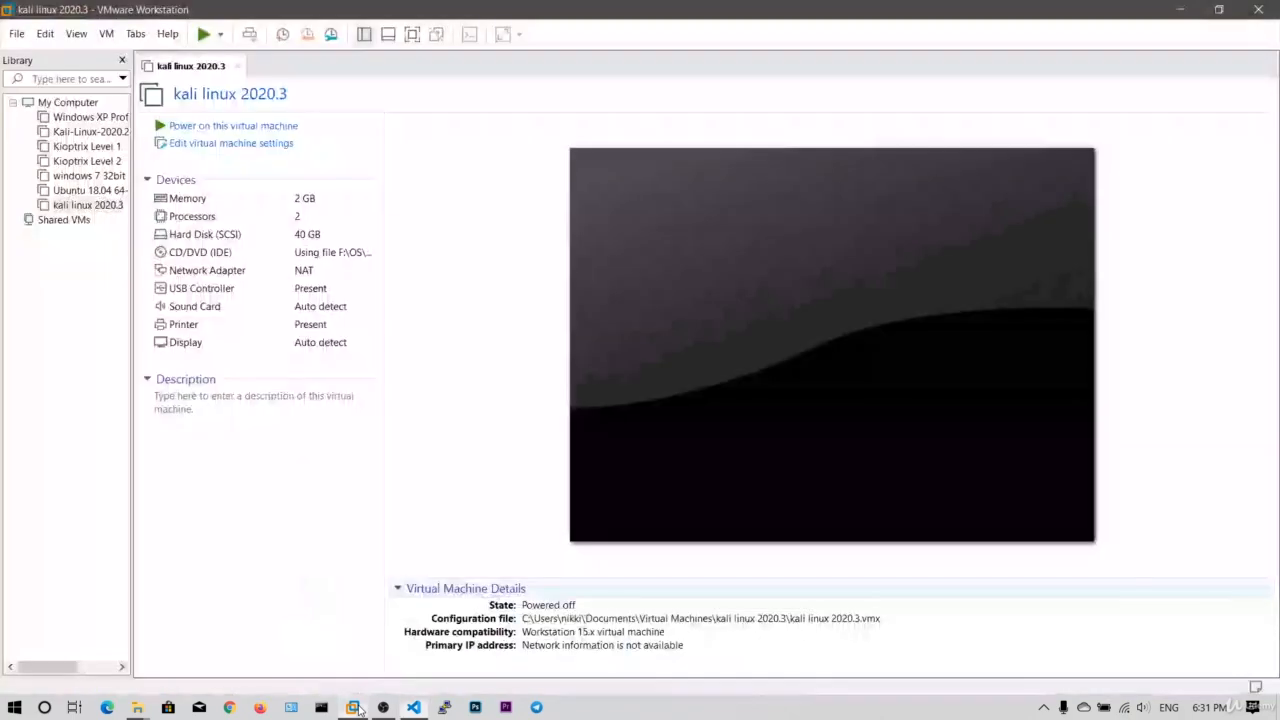
Power on the kali linux 2020.3 virtual machine in full screen and start the Graphical install
{"action": "left_click", "coordinate": [251, 126]}
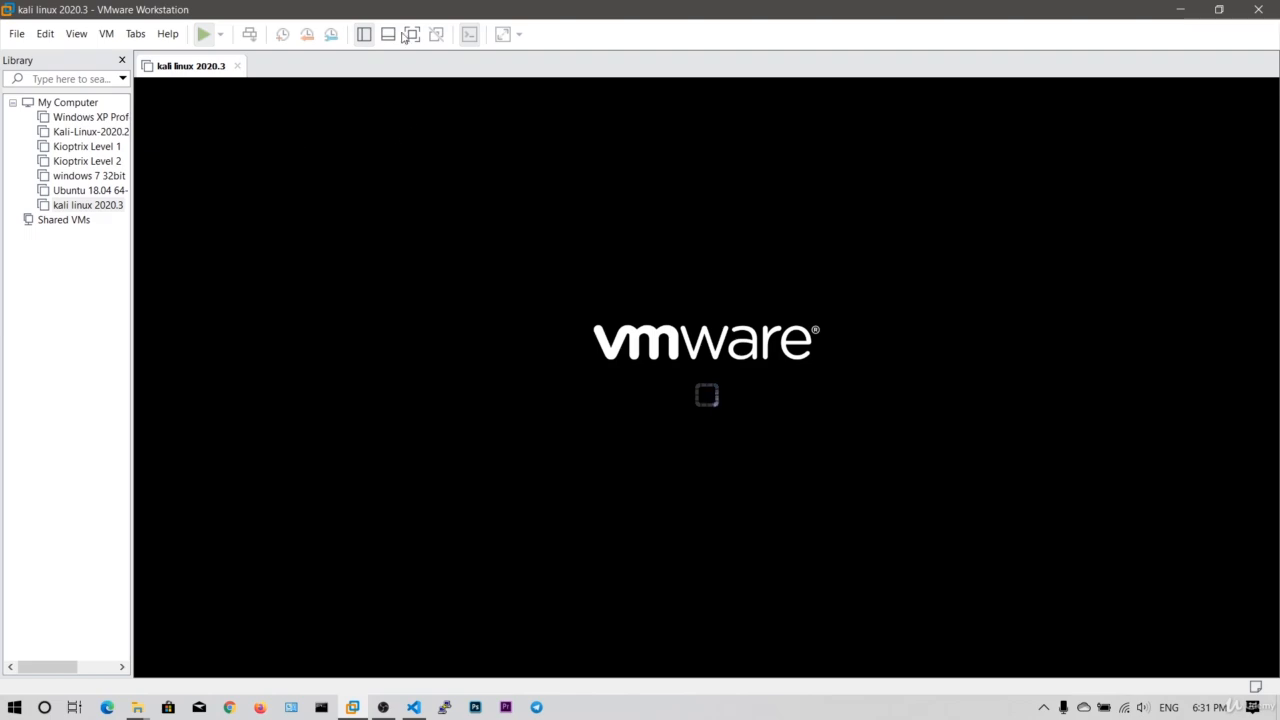
{"action": "left_click", "coordinate": [411, 38]}
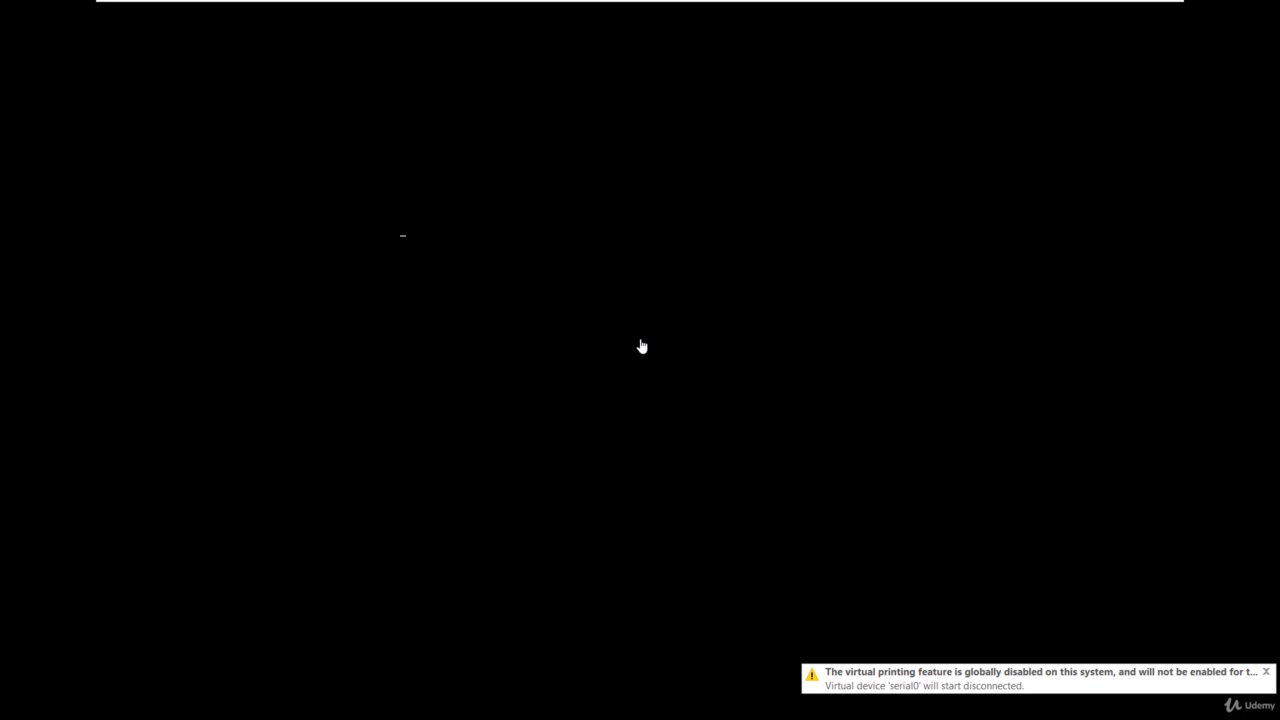
{"action": "left_click", "coordinate": [642, 346]}
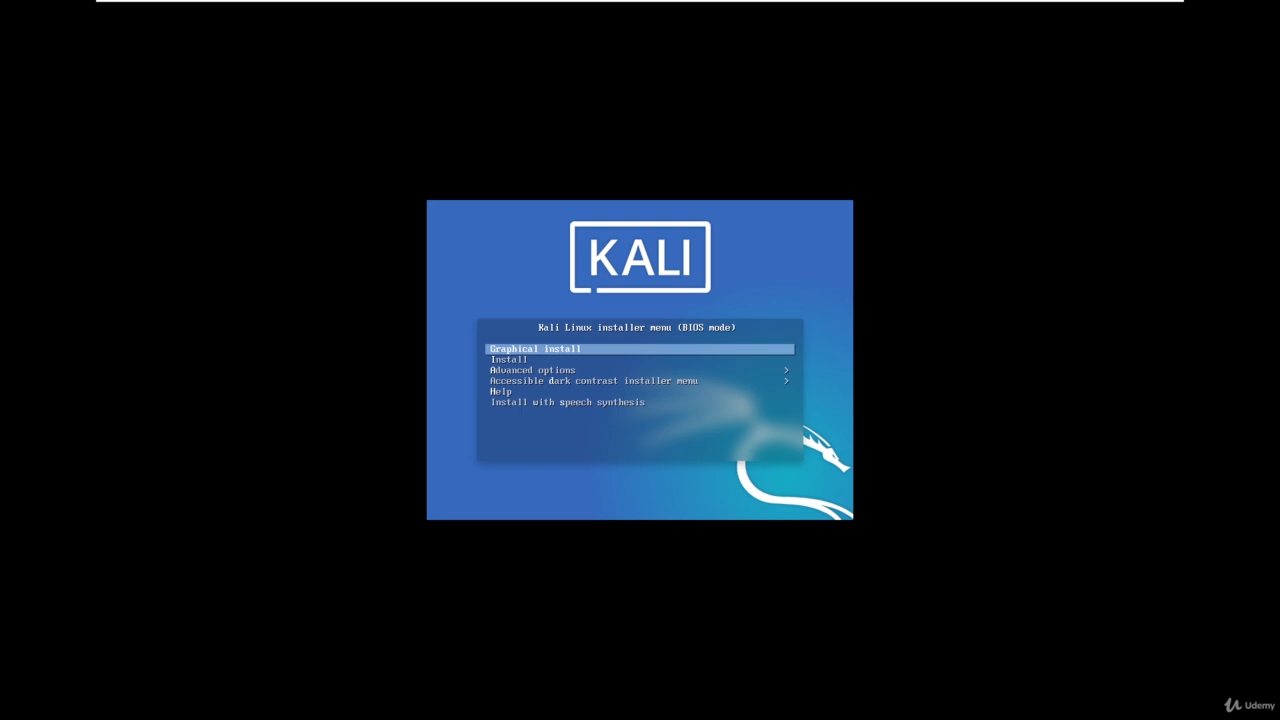
{"action": "key", "text": "Return"}
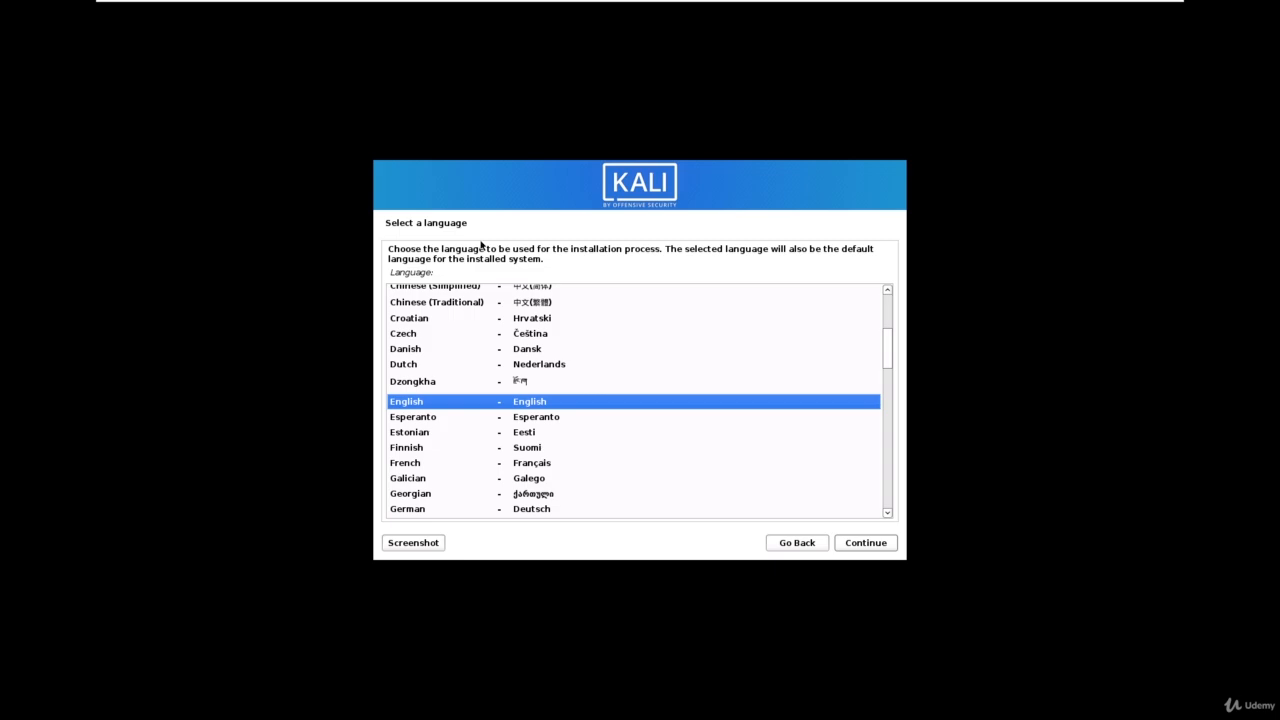
Configure the installer with English as the language, India as the location, the American English keymap and the hostname kali
{"action": "left_click", "coordinate": [852, 542]}
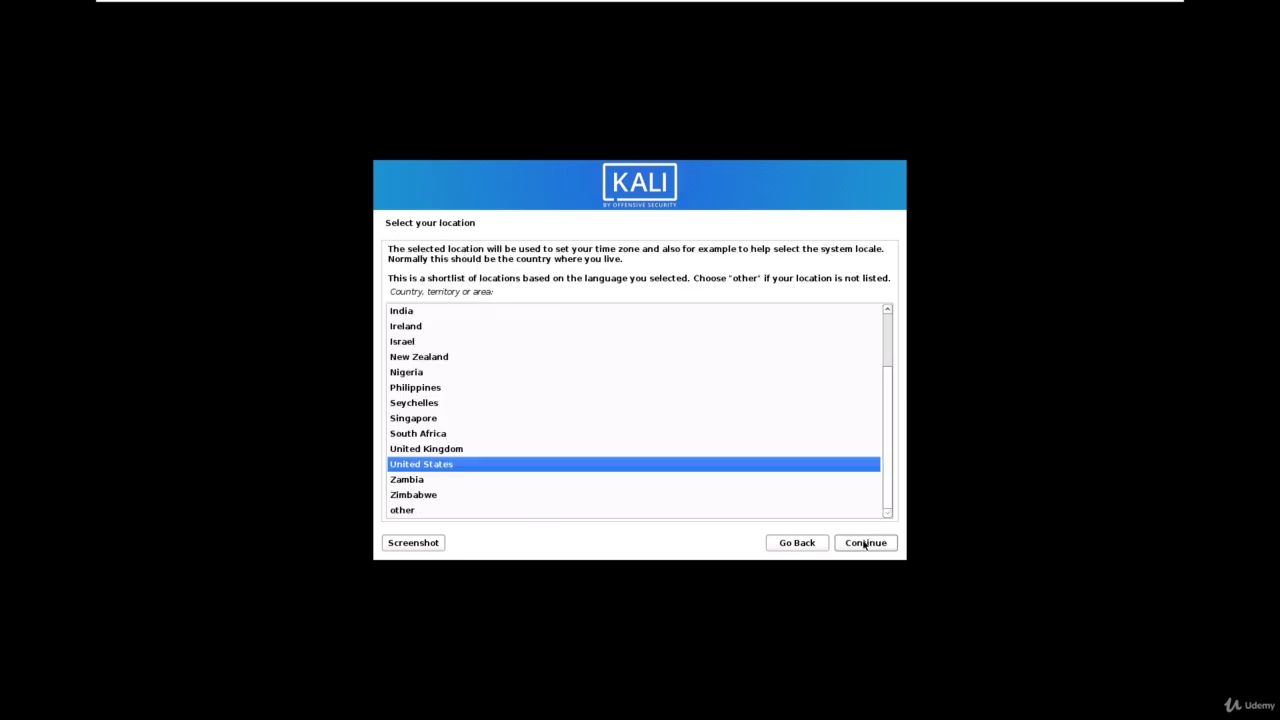
{"action": "double_click", "coordinate": [414, 312]}
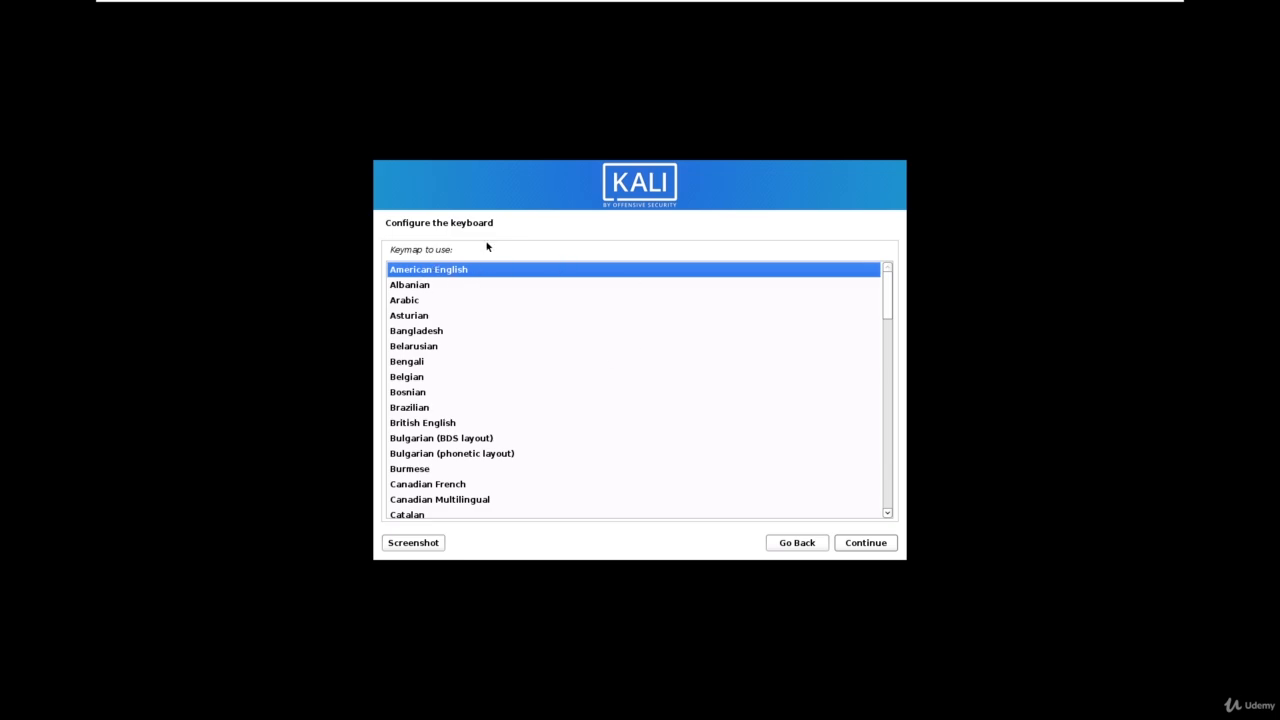
{"action": "left_click", "coordinate": [849, 541]}
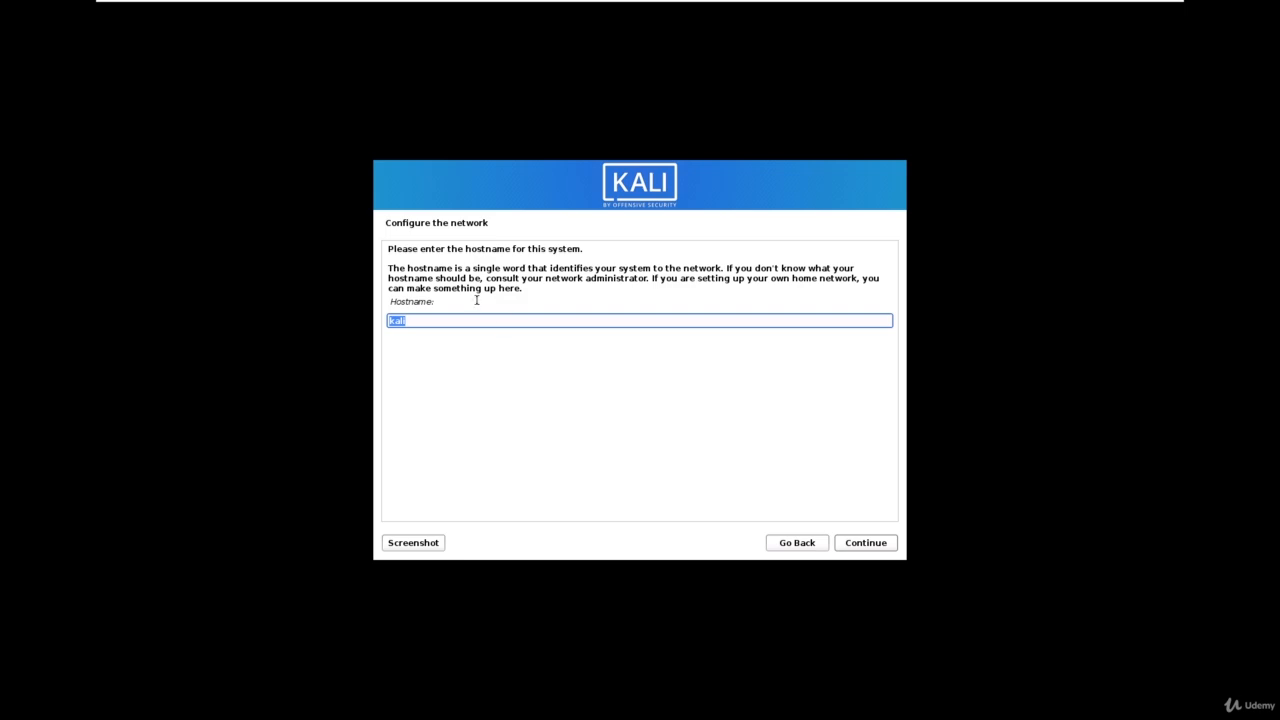
{"action": "left_click", "coordinate": [866, 543]}
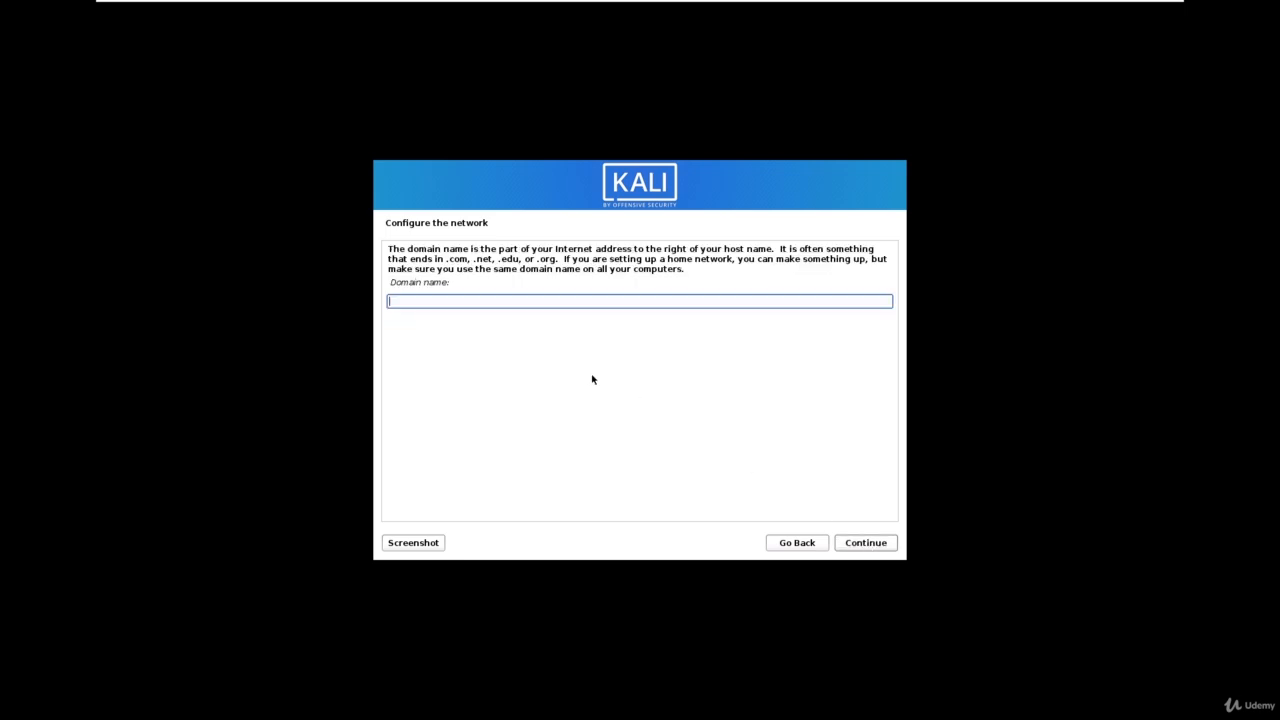
Leave the domain name blank, enter the new user's full name and accept the suggested account username
{"action": "left_click", "coordinate": [864, 544]}
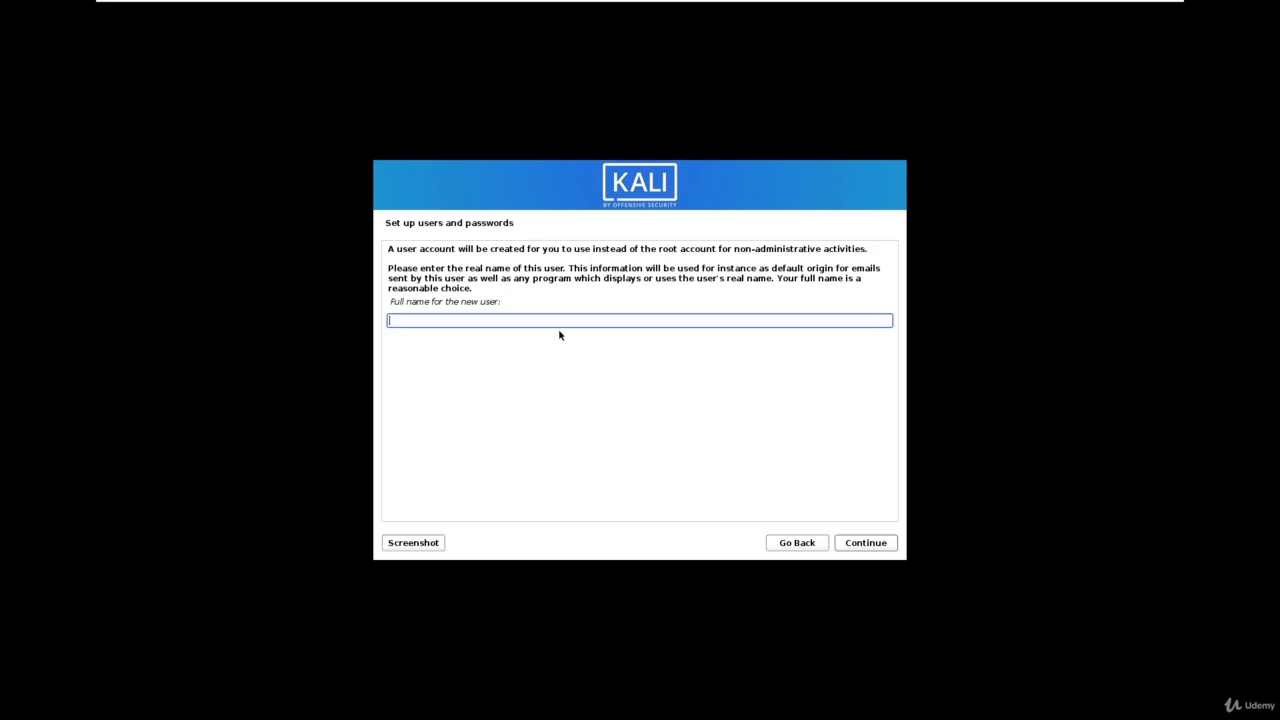
{"action": "type", "text": "nikhil"}
{"action": "type", "text": "ikk"}
{"action": "key", "text": "Return"}
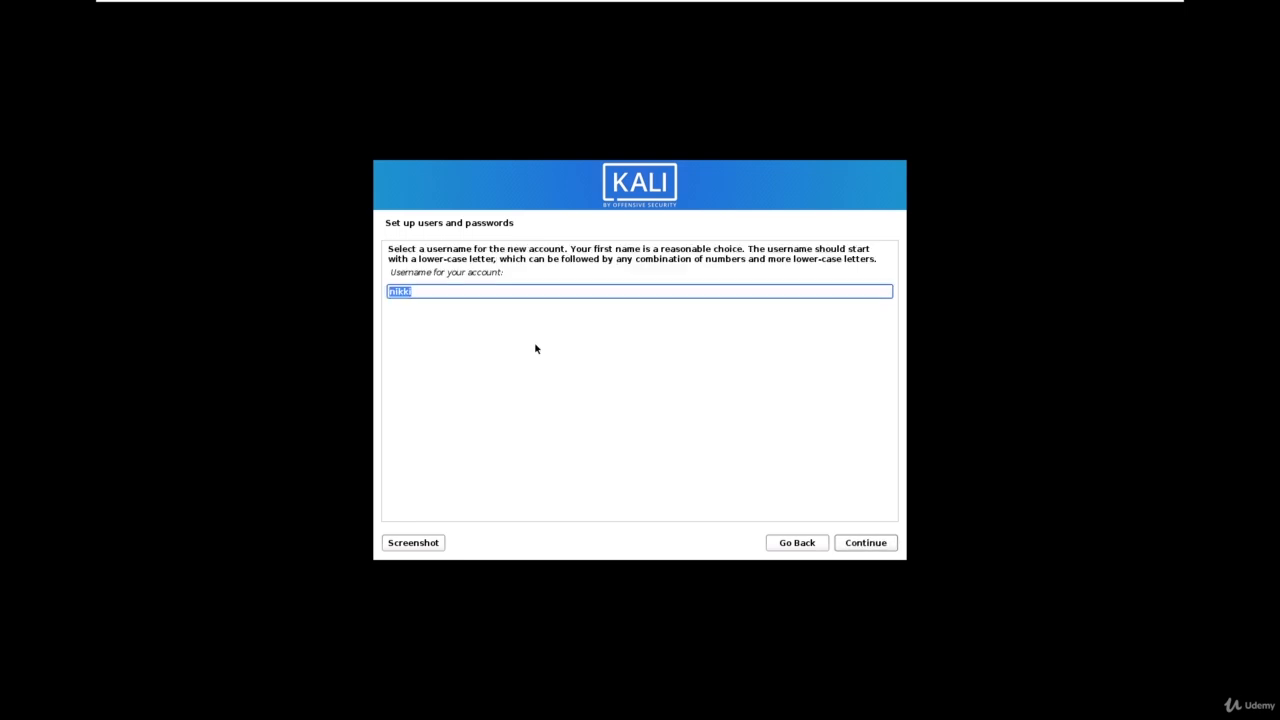
{"action": "key", "text": "Return"}
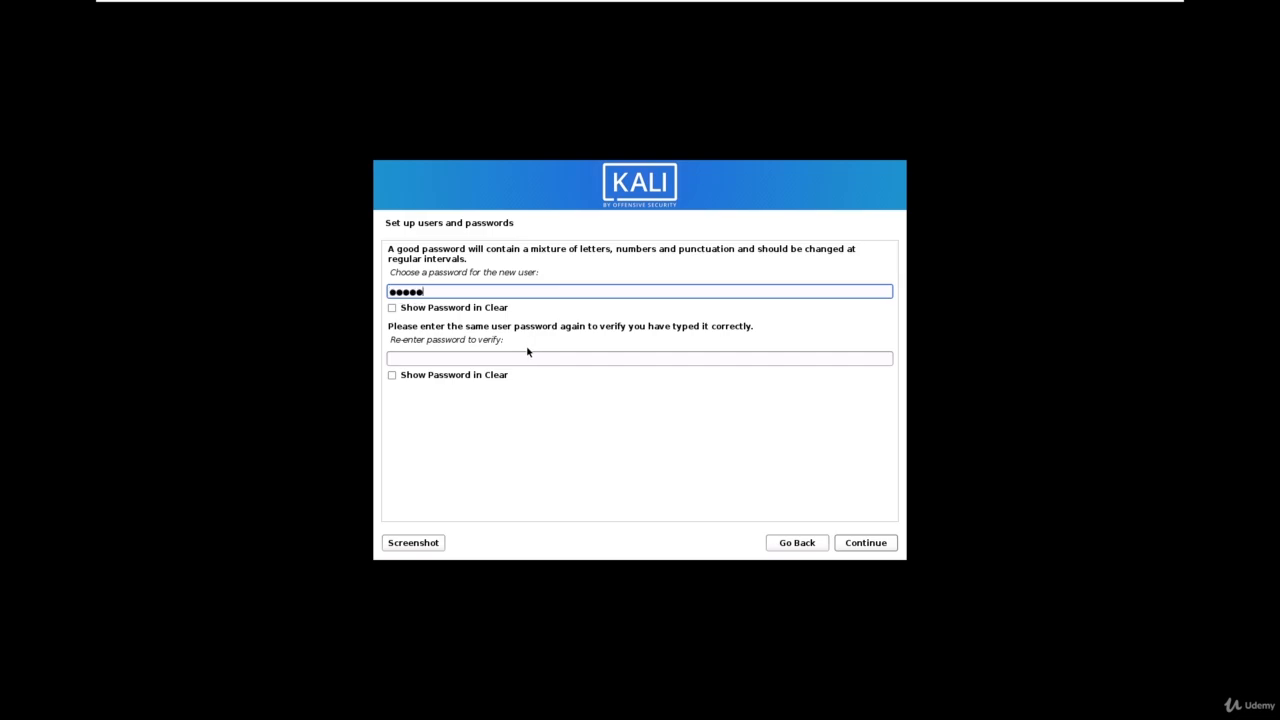
Enter the new user's account password, repeat it for verification and submit it
{"action": "key", "text": "Tab"}
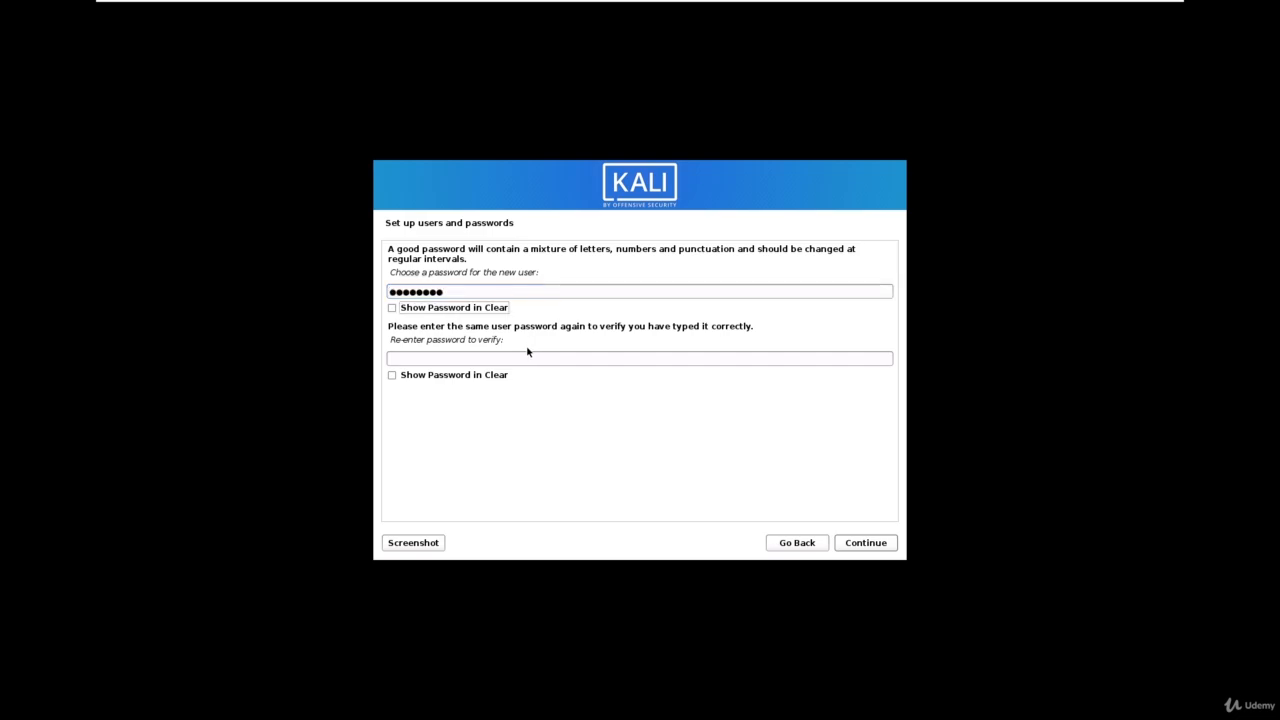
{"action": "key", "text": "Tab"}
{"action": "type", "text": "●●"}
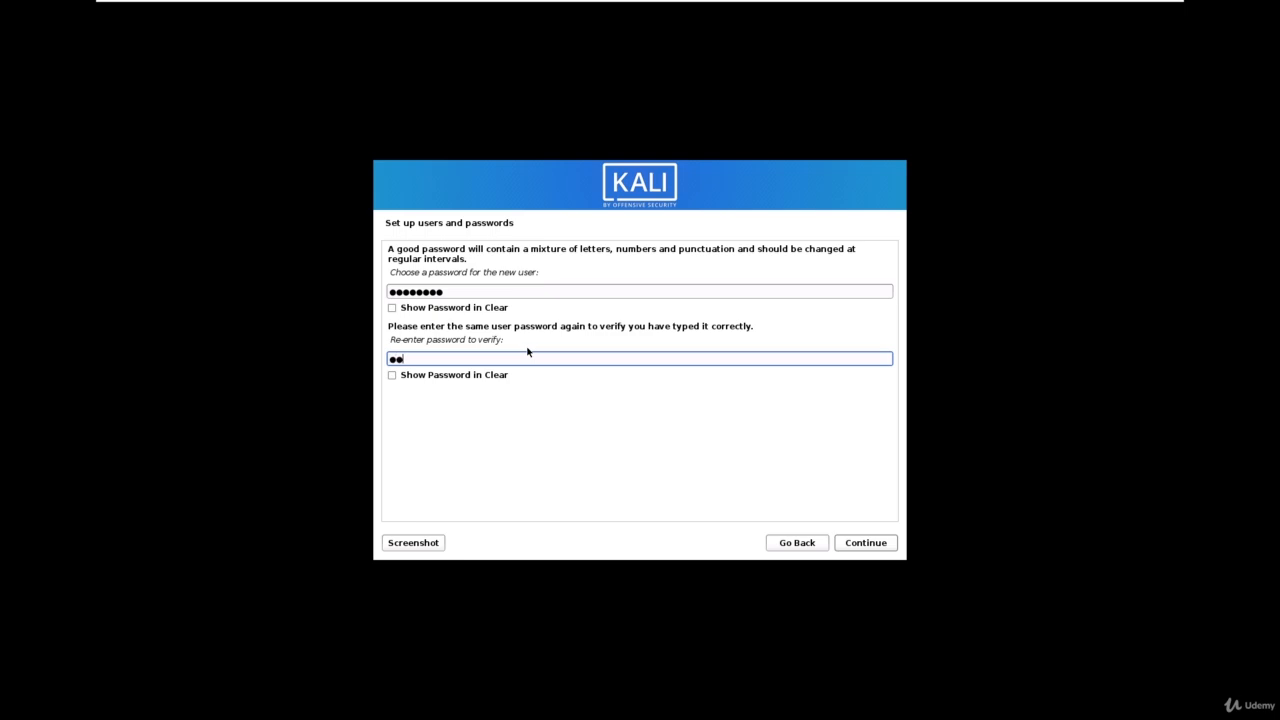
{"action": "type", "text": "●●●●●●"}
{"action": "left_click", "coordinate": [874, 545]}
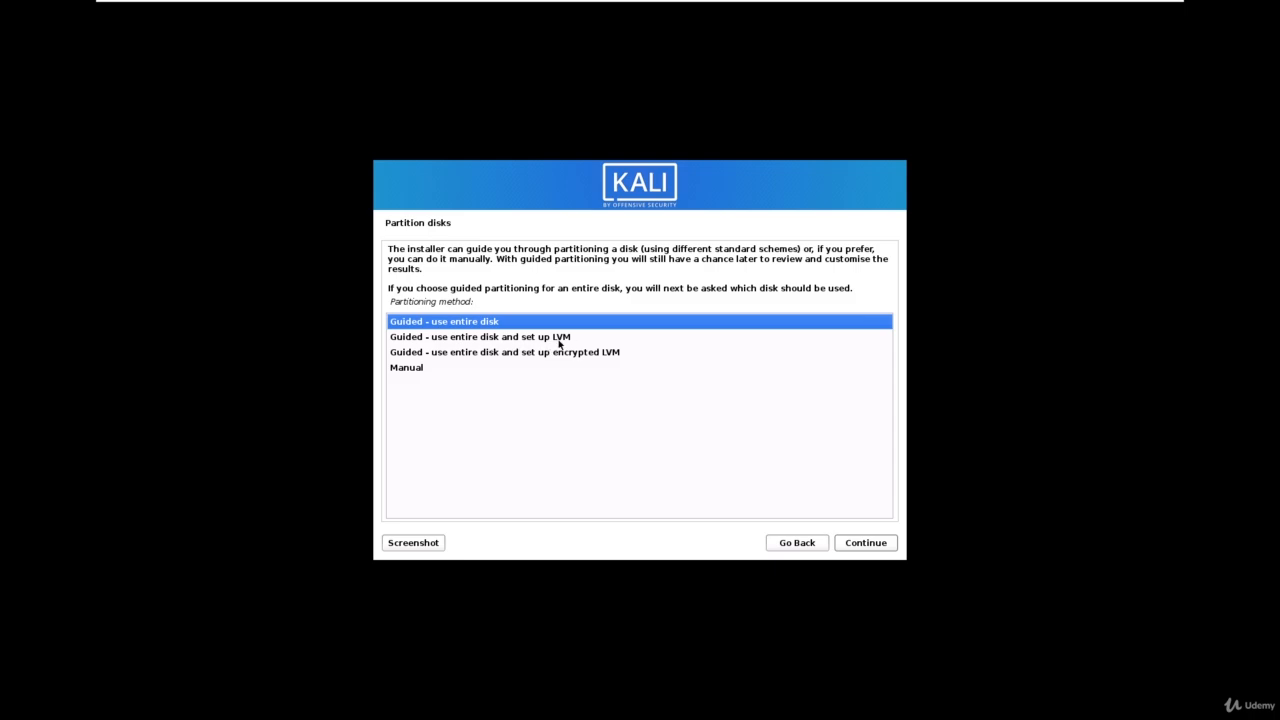
Look through the partitioning methods and choose Guided - use entire disk
{"action": "left_click", "coordinate": [470, 356]}
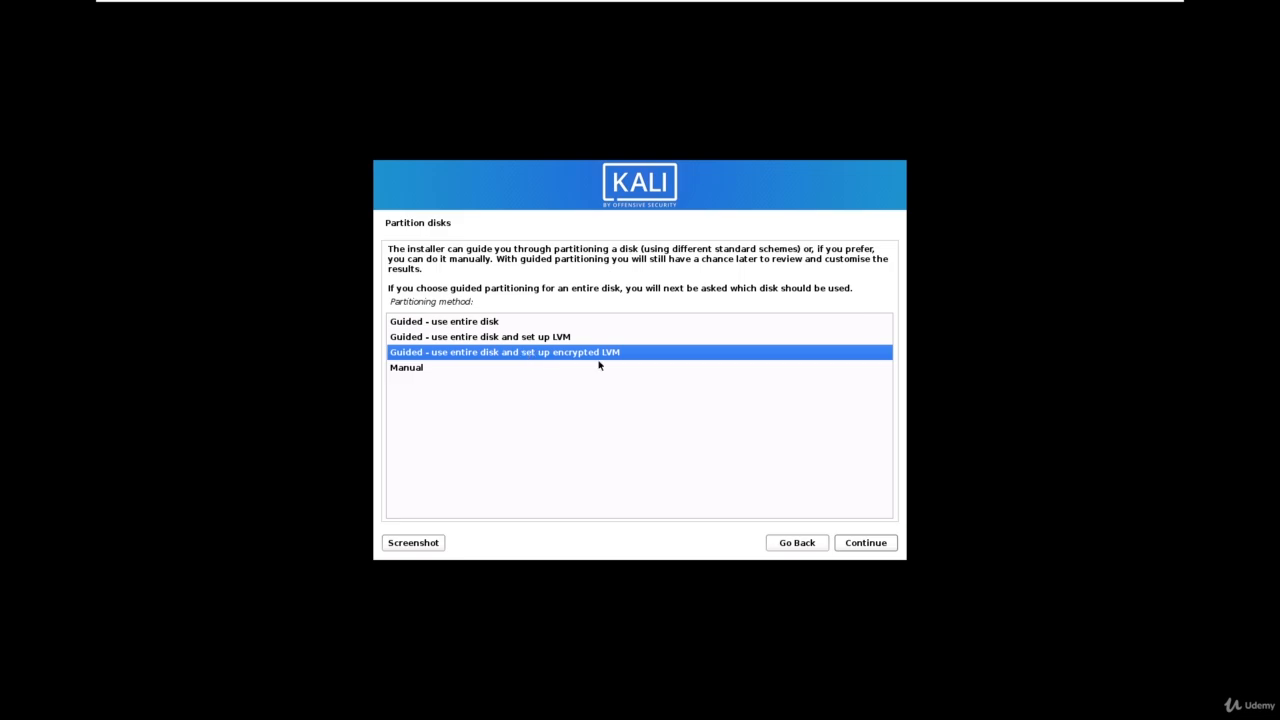
{"action": "left_click", "coordinate": [434, 368]}
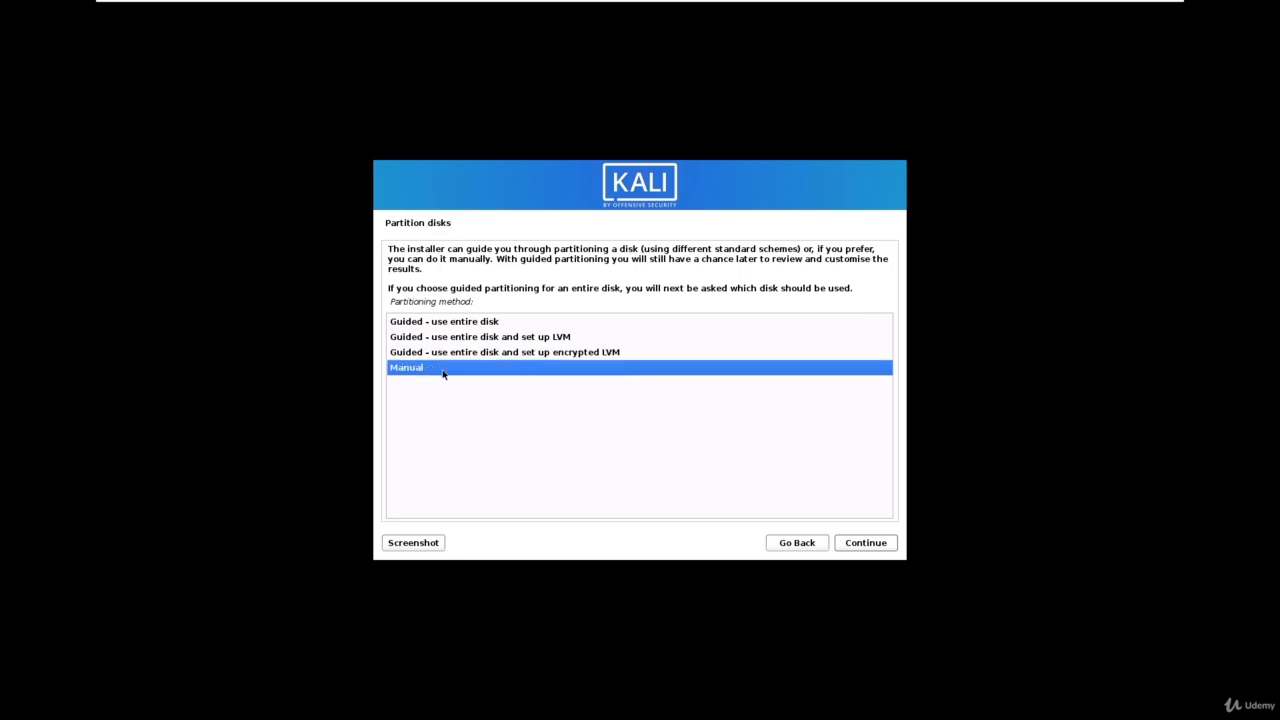
{"action": "left_click", "coordinate": [475, 324]}
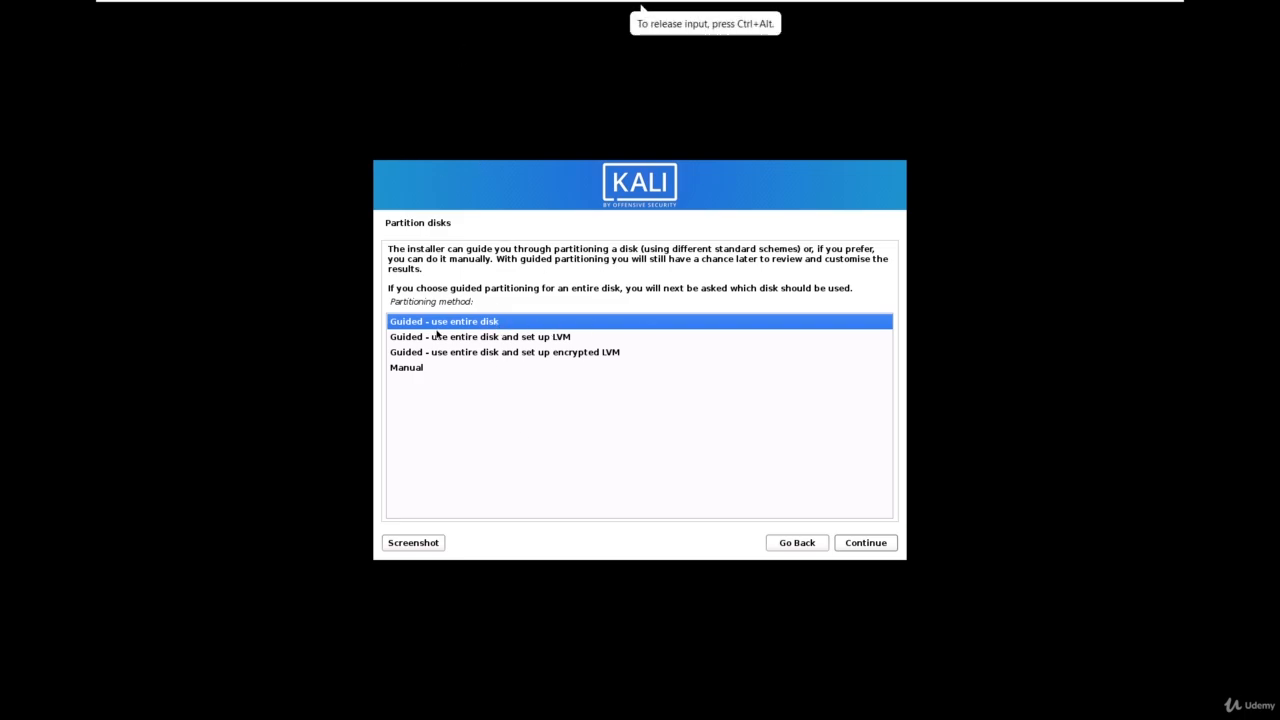
{"action": "left_click", "coordinate": [862, 545]}
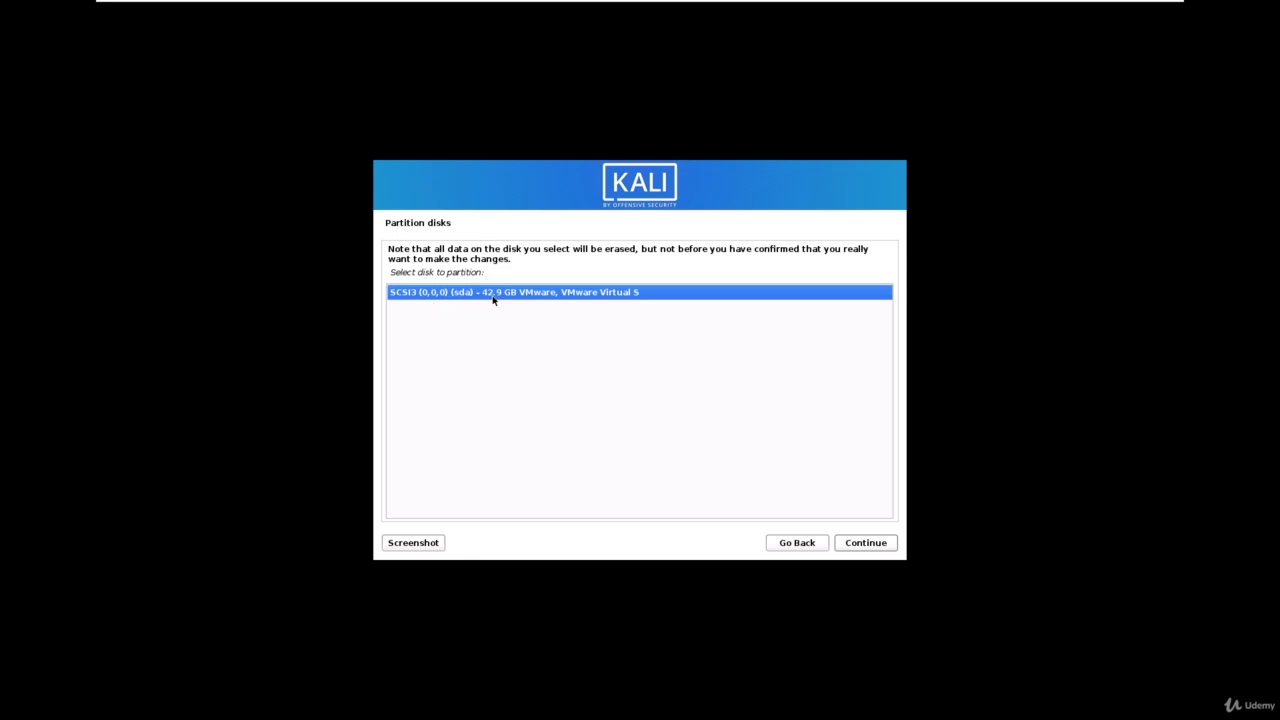
Partition the SCSI3 (0,0,0) (sda) VMware disk with the scheme All files in one partition
{"action": "left_click", "coordinate": [866, 543]}
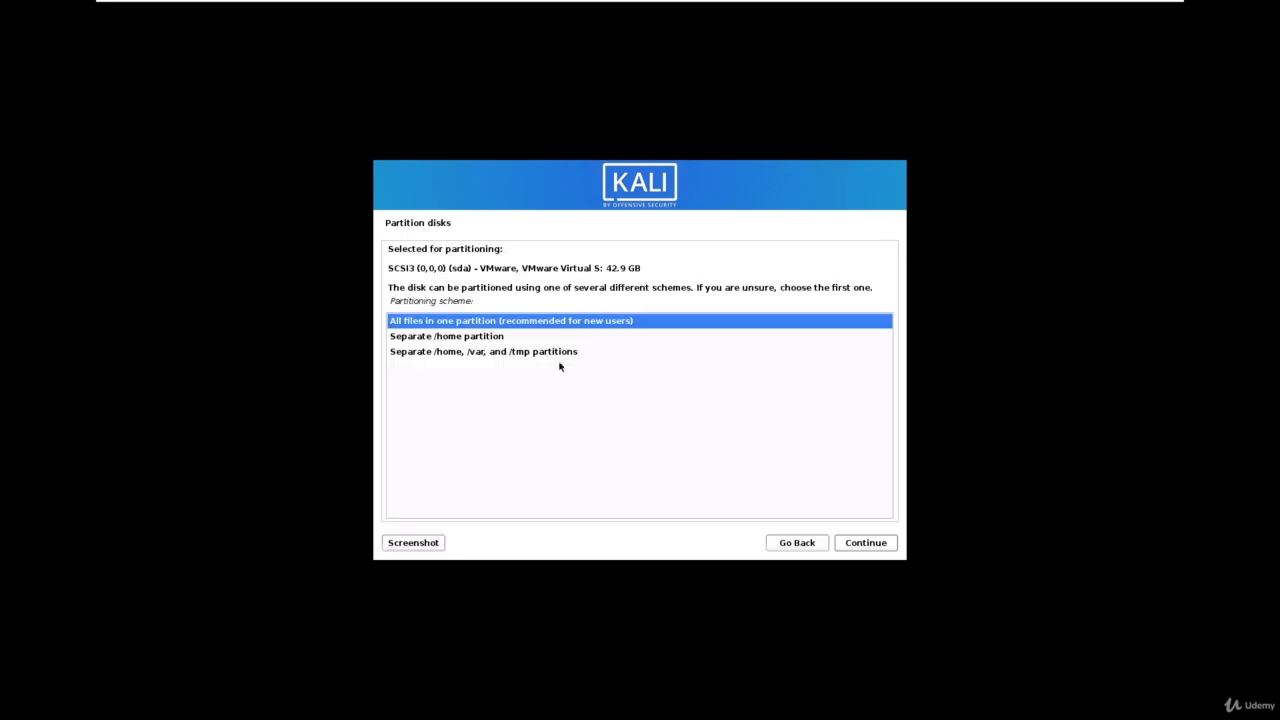
{"action": "left_click", "coordinate": [417, 340]}
{"action": "left_click", "coordinate": [427, 322]}
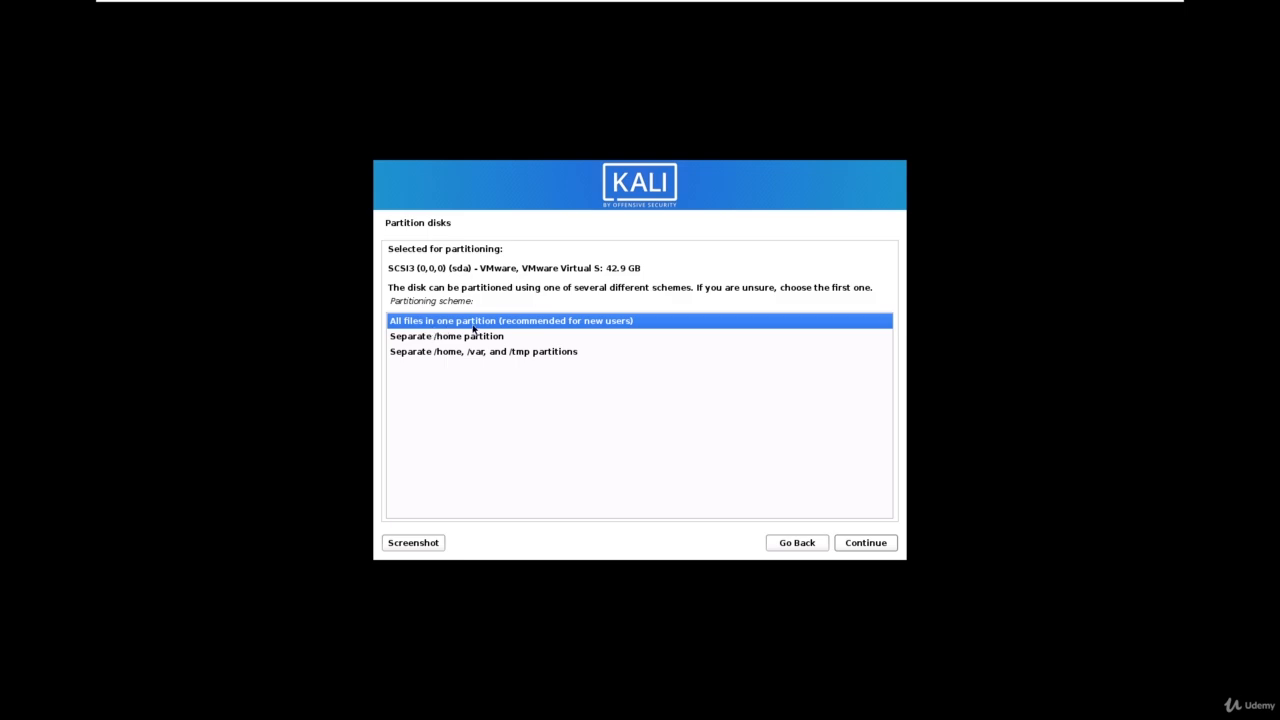
{"action": "left_click", "coordinate": [468, 337]}
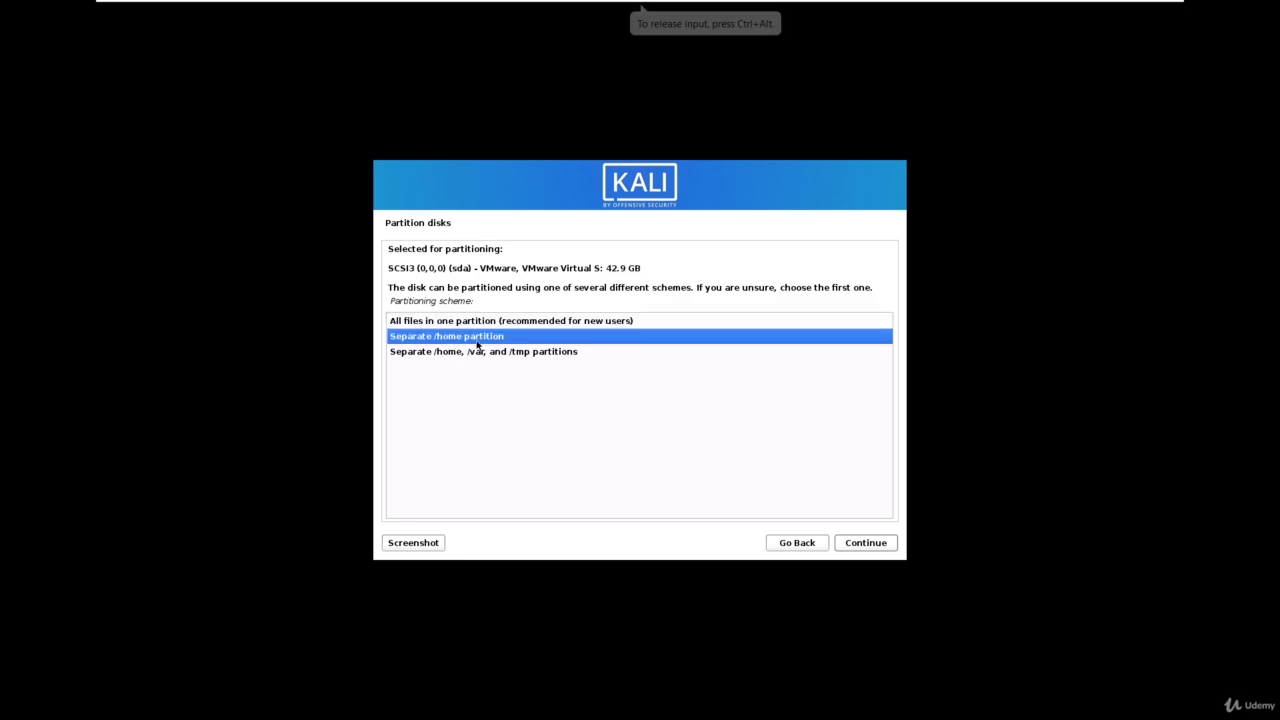
{"action": "left_click", "coordinate": [479, 324]}
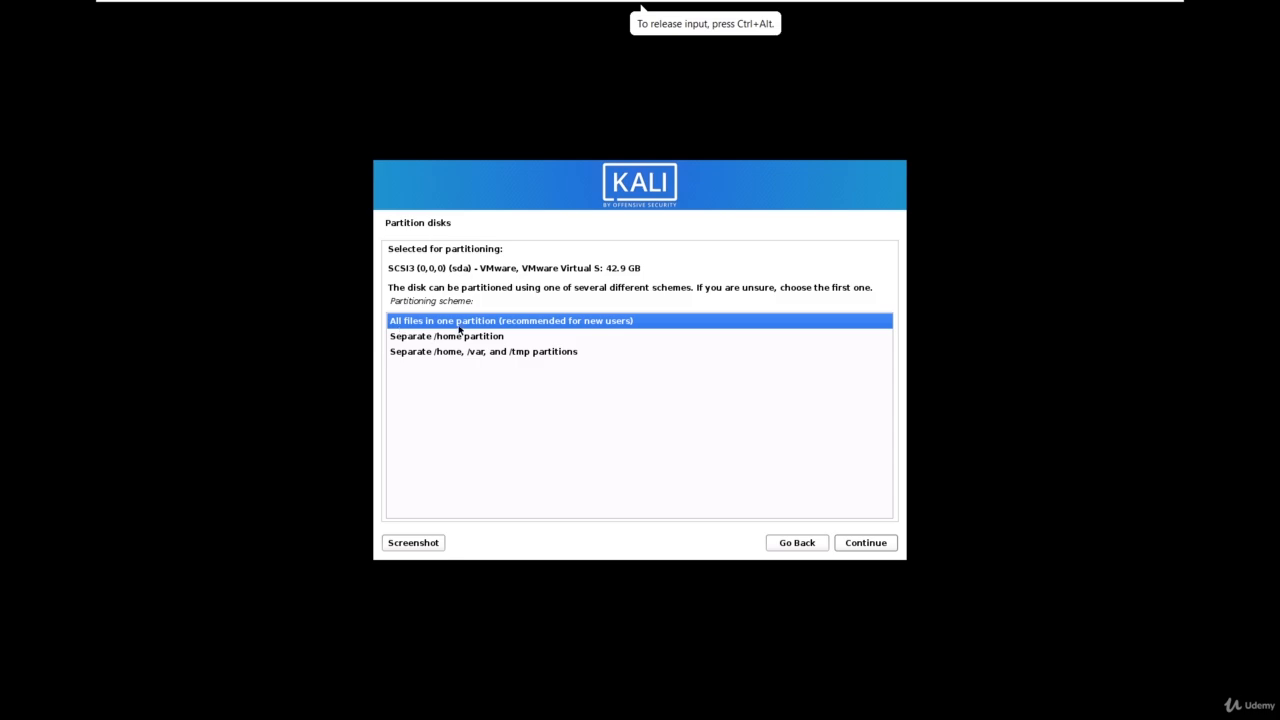
{"action": "left_click", "coordinate": [871, 546]}
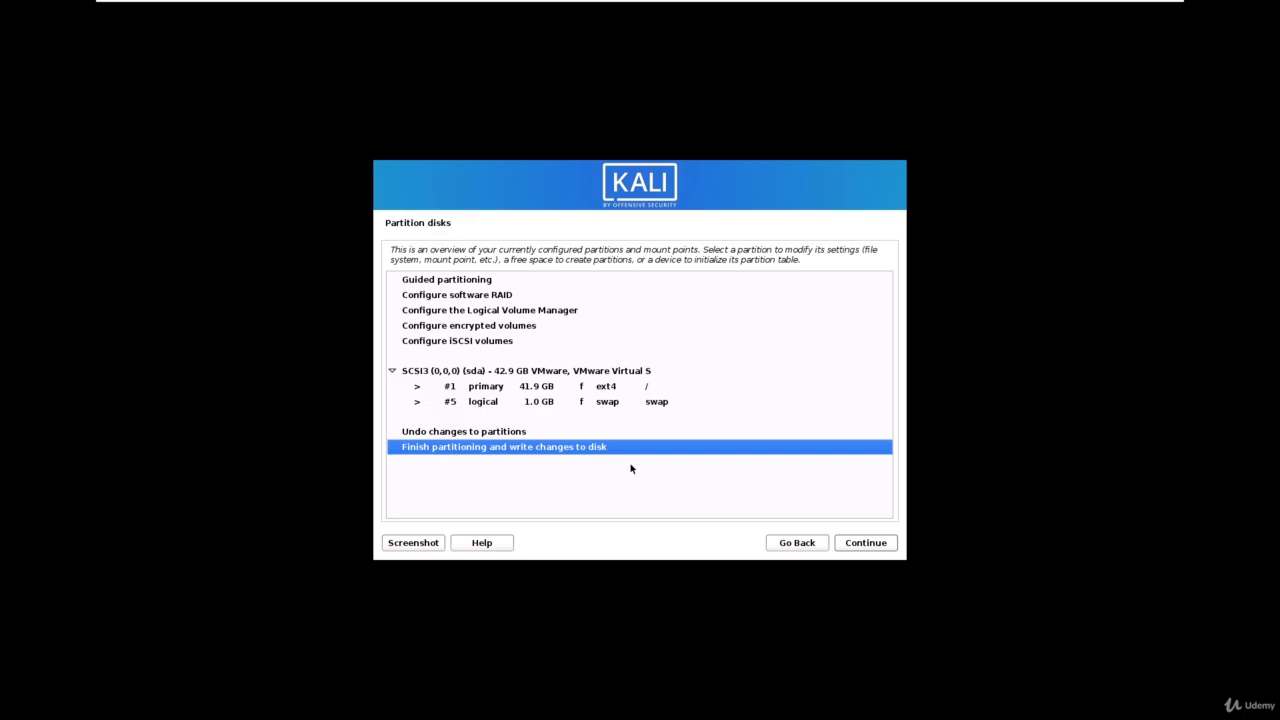
Finish partitioning with the changes written to disk, and accept the default software selection of Xfce with the top10 and default tools
{"action": "left_click", "coordinate": [854, 545]}
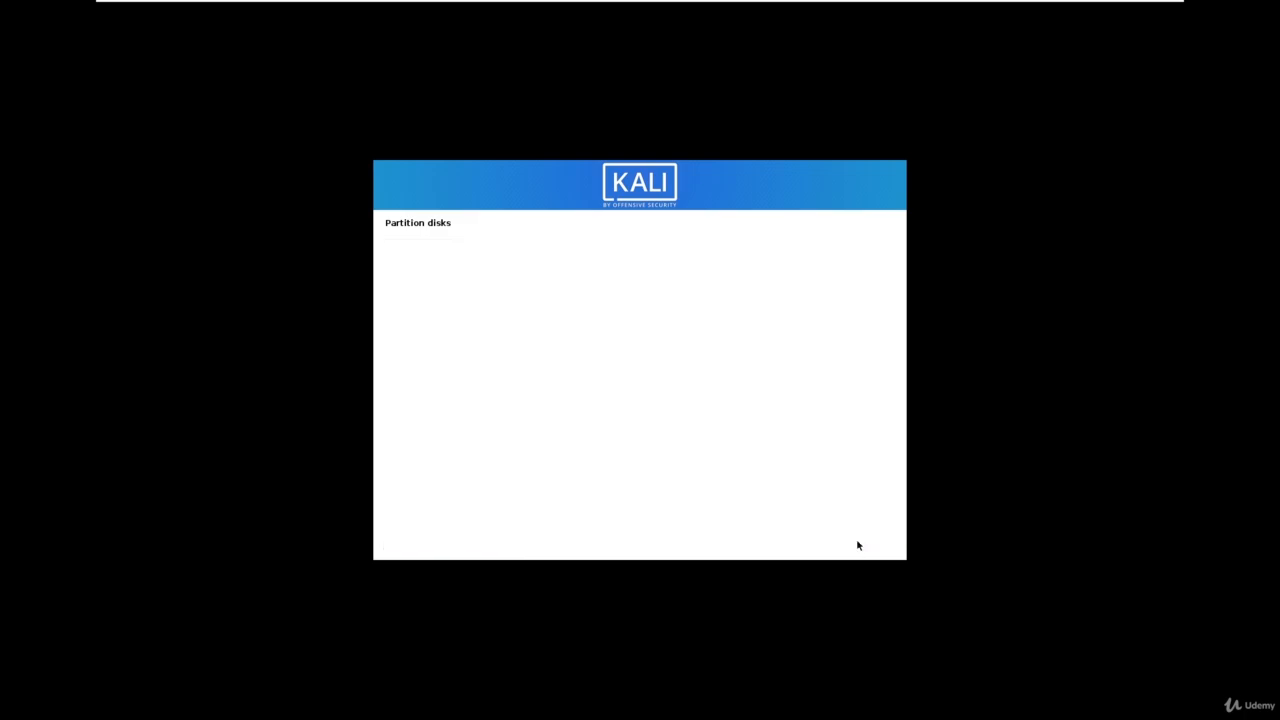
{"action": "left_click", "coordinate": [412, 379]}
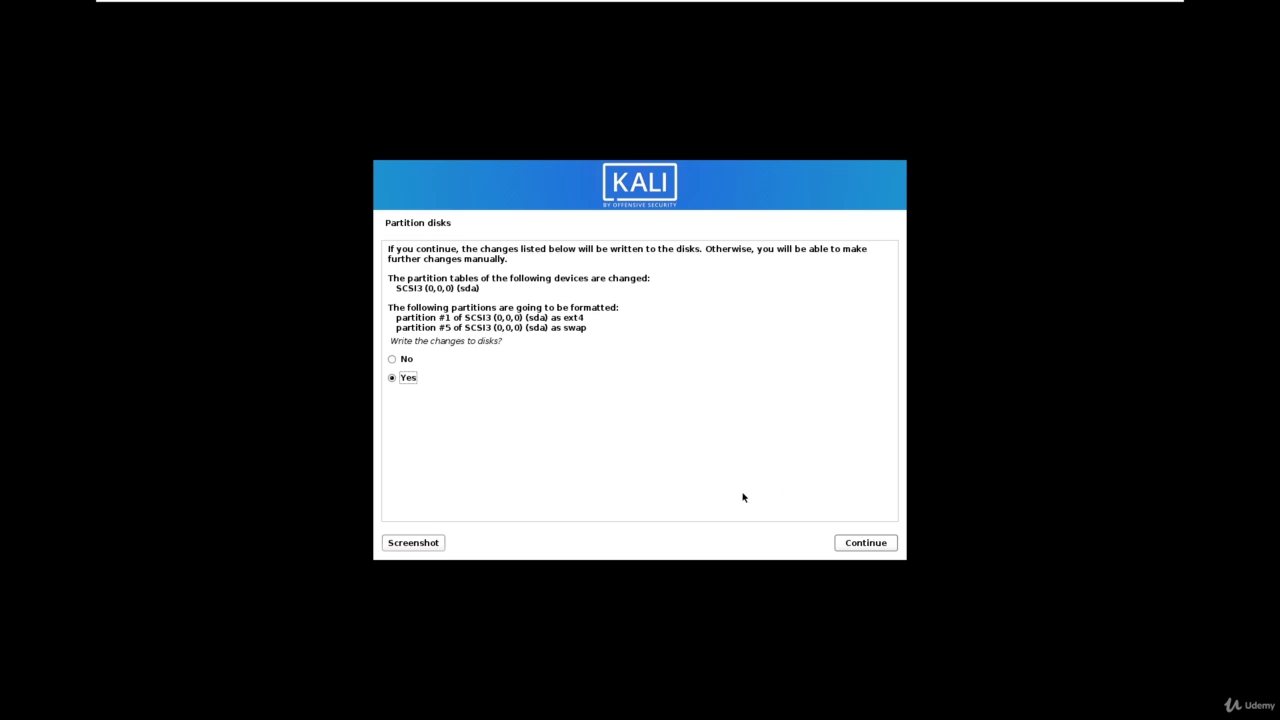
{"action": "left_click", "coordinate": [861, 549]}
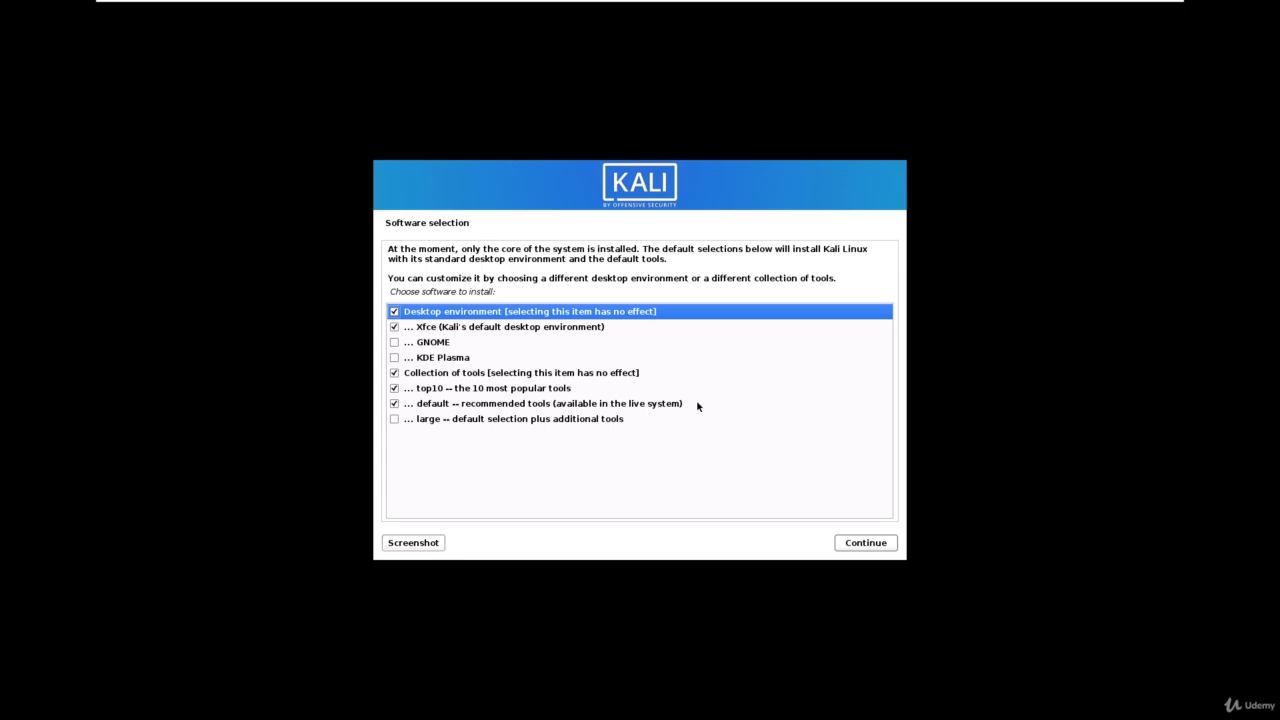
{"action": "left_click", "coordinate": [861, 549]}
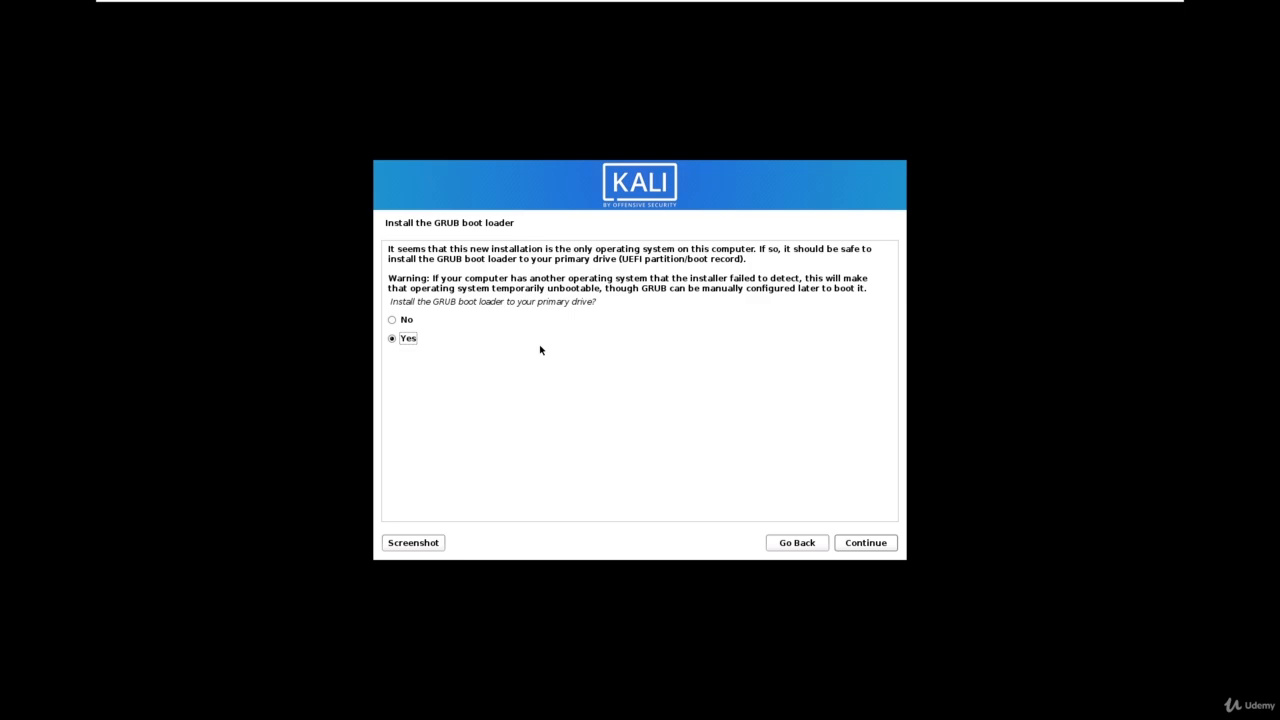
Install the GRUB boot loader to the primary drive on /dev/sda, and finish the installation to boot the new system
{"action": "left_click", "coordinate": [549, 90]}
{"action": "left_click", "coordinate": [870, 550]}
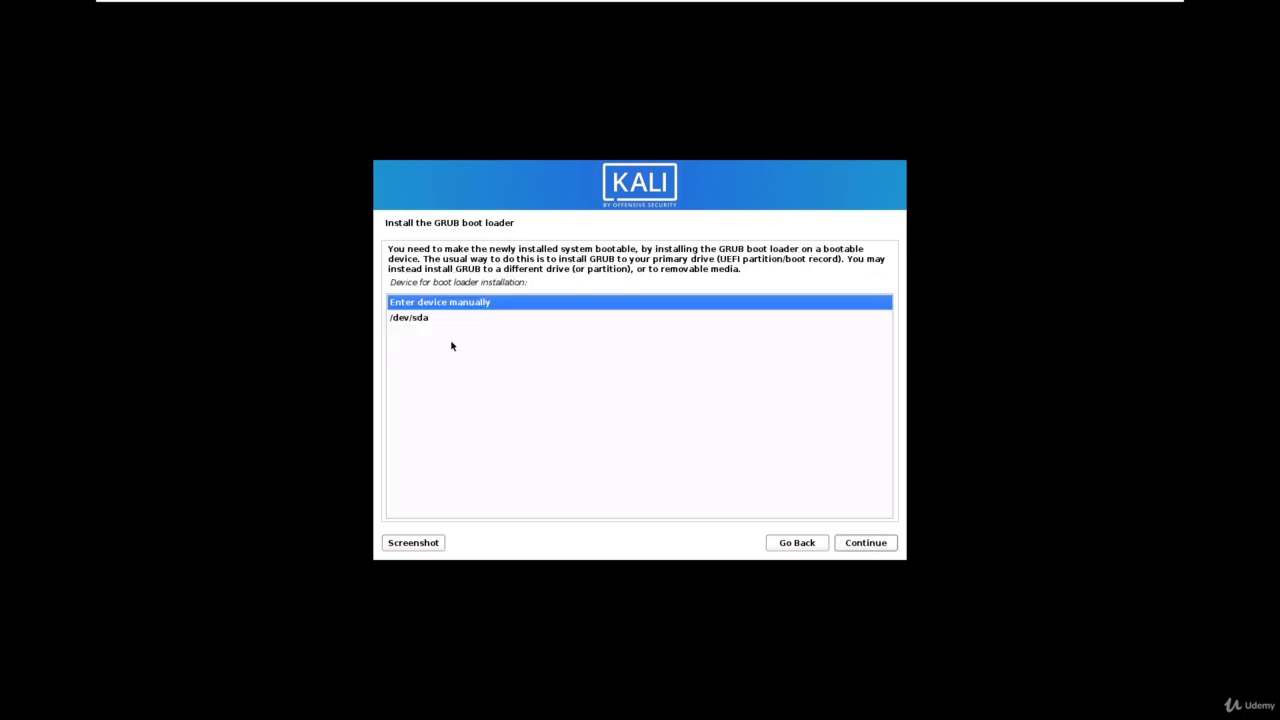
{"action": "left_click", "coordinate": [422, 320]}
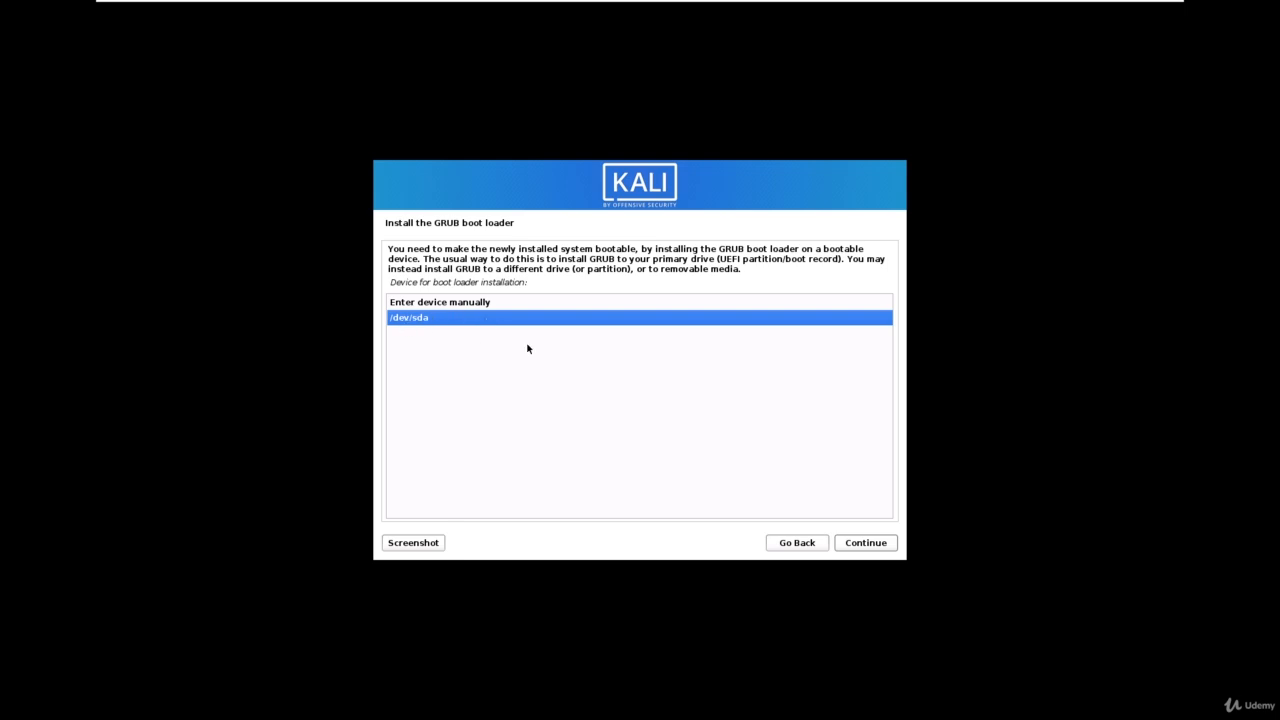
{"action": "left_click", "coordinate": [860, 543]}
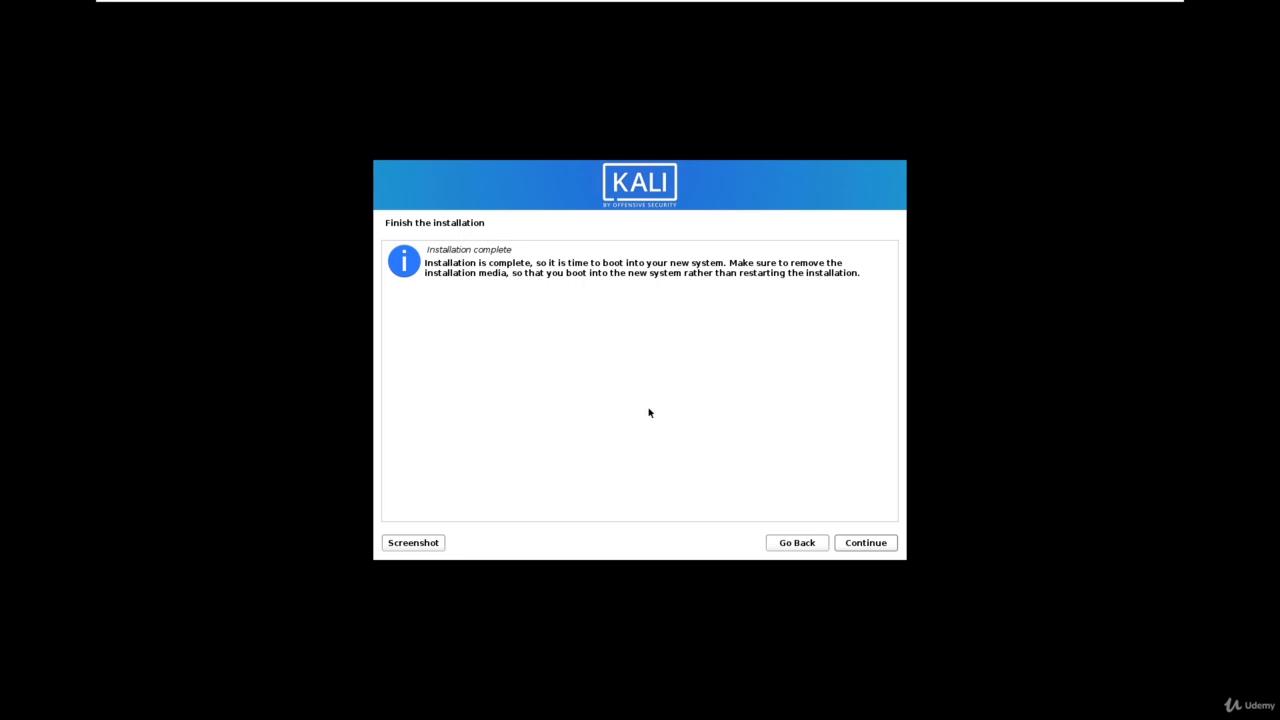
{"action": "left_click", "coordinate": [871, 543]}
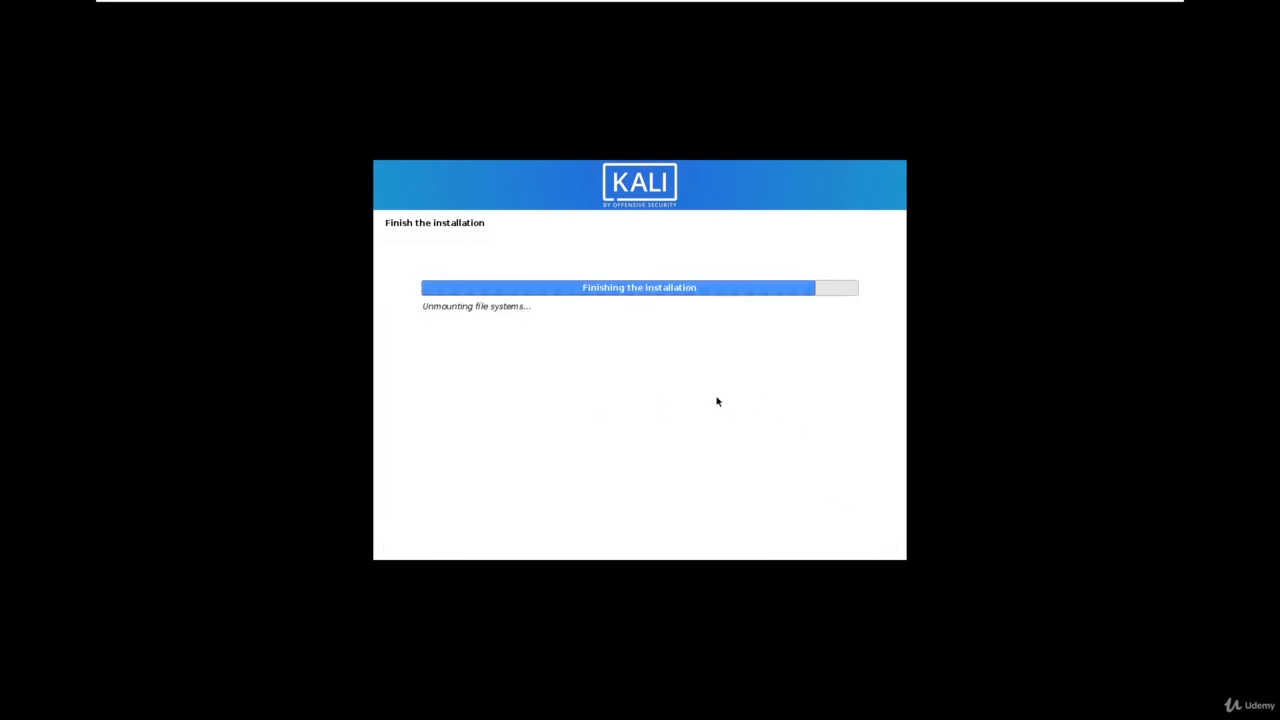